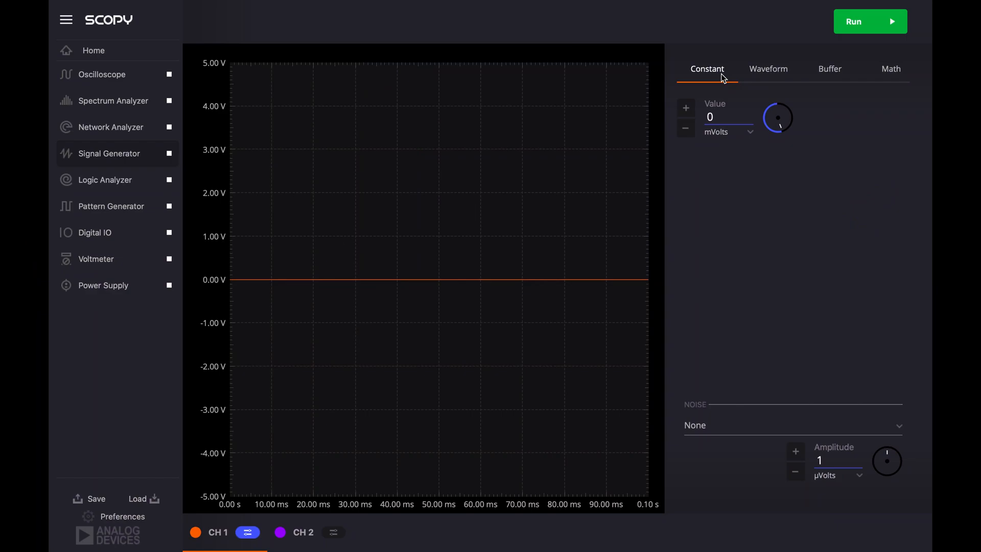
- Set the CH 1 constant output to 1 V and disable CH 2
drag(734, 120, 706, 120)
text(1V)
key(Return)
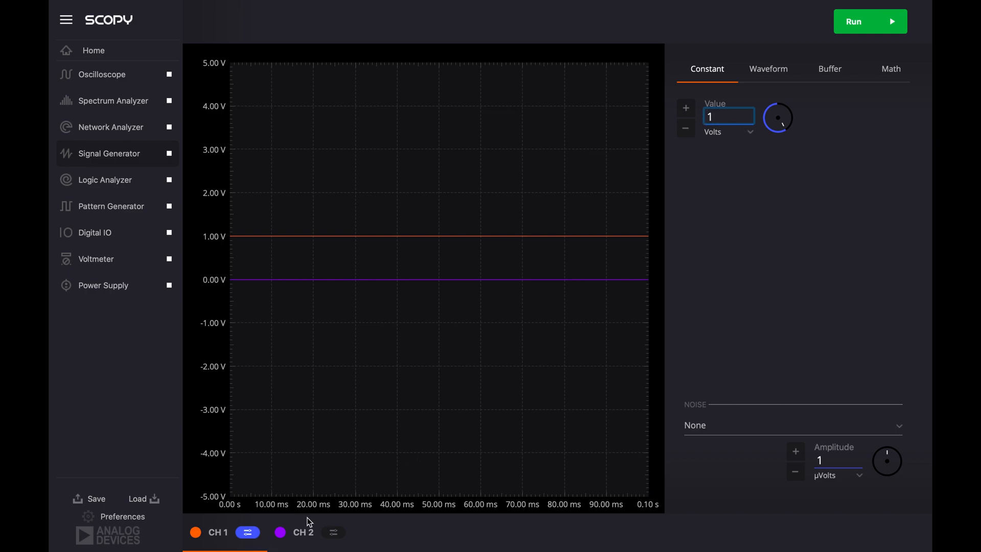
click(748, 132)
click(724, 141)
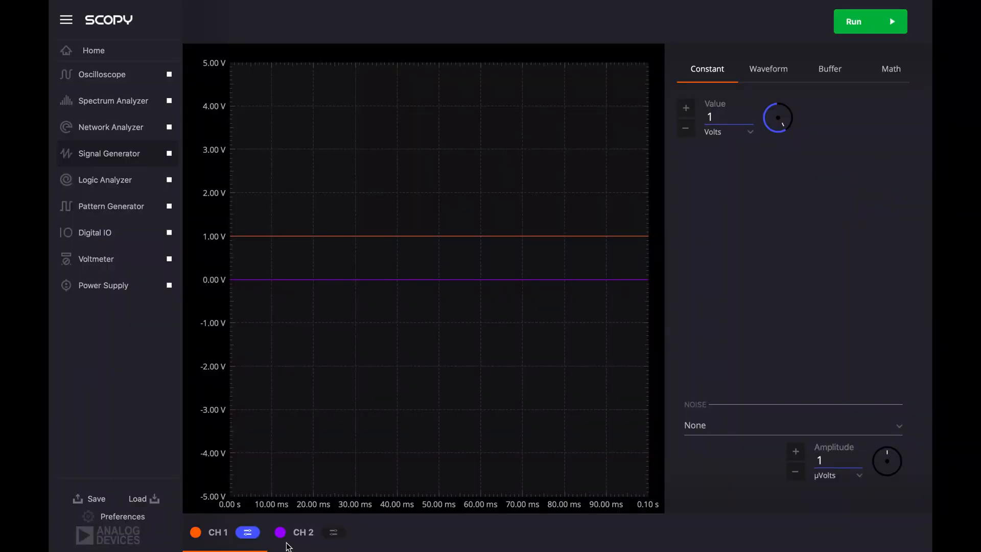
click(279, 532)
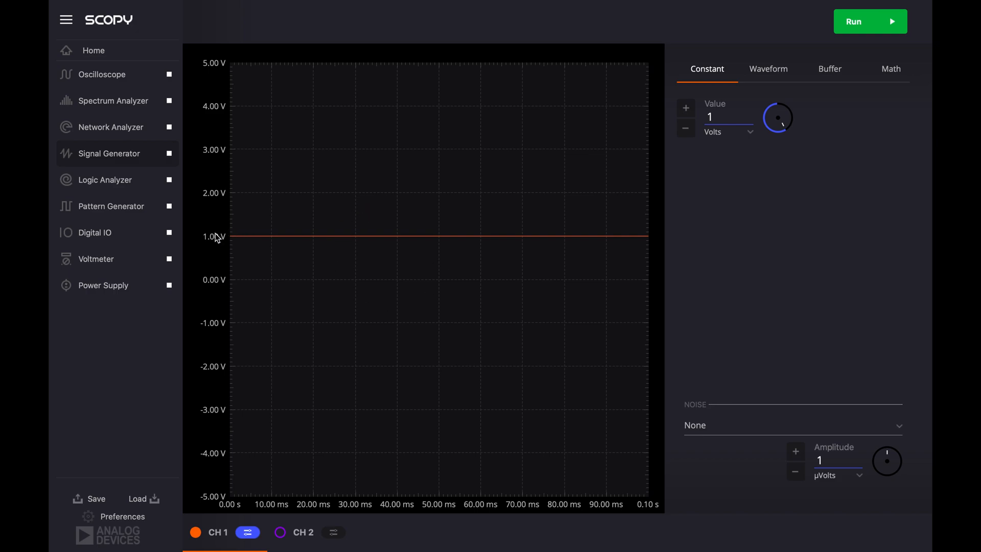
- Zoom into two different regions of the signal plot around the 1 V line, restoring the full view each time
drag(254, 220, 317, 285)
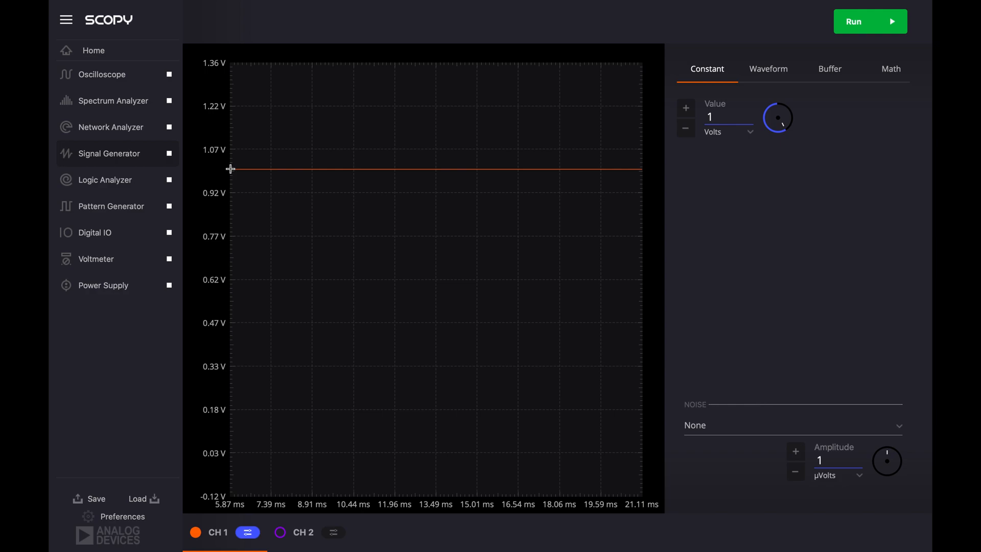
right_click(292, 146)
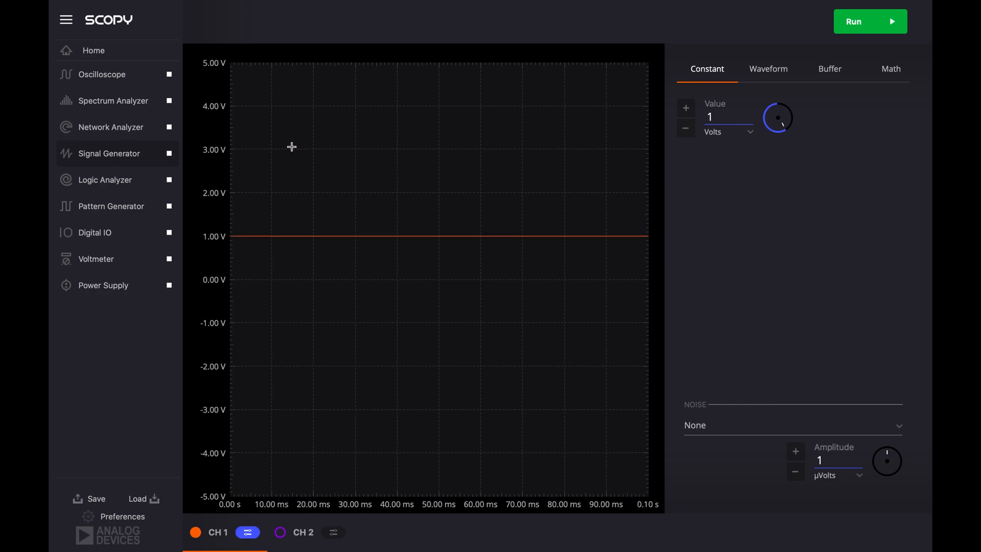
drag(264, 177, 607, 356)
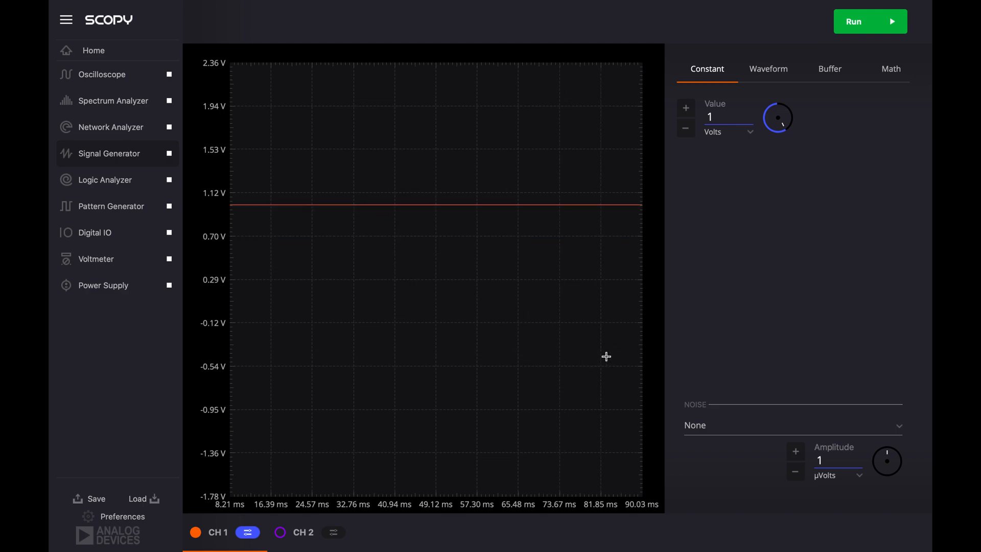
right_click(412, 293)
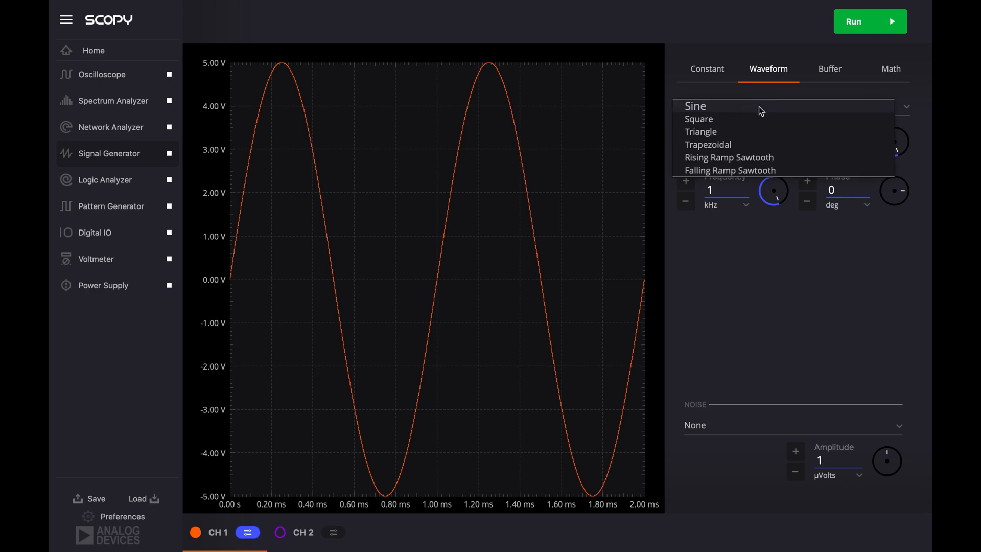
- Switch the CH 1 waveform type to Triangle, Square and Trapezoidal in turn
click(738, 132)
click(736, 107)
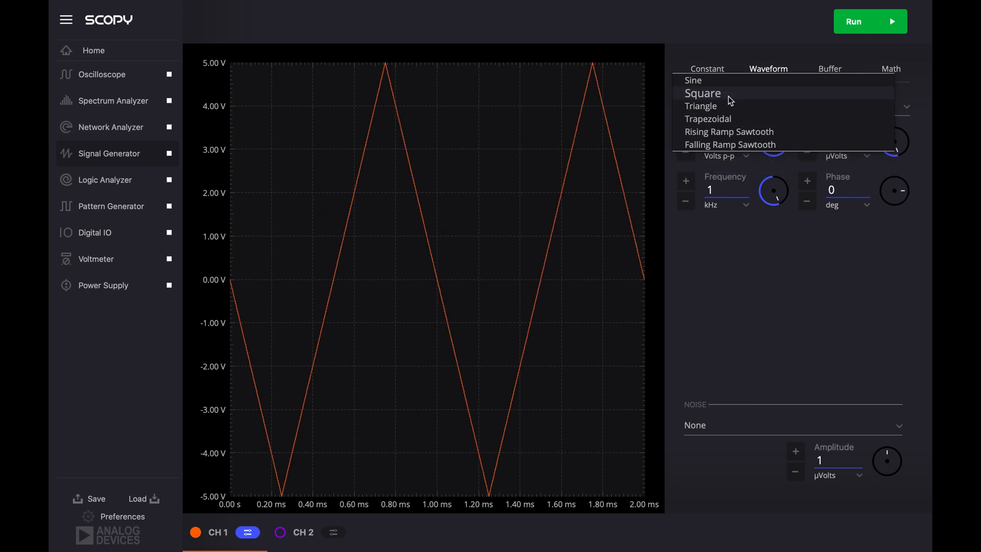
click(728, 95)
click(725, 105)
click(726, 132)
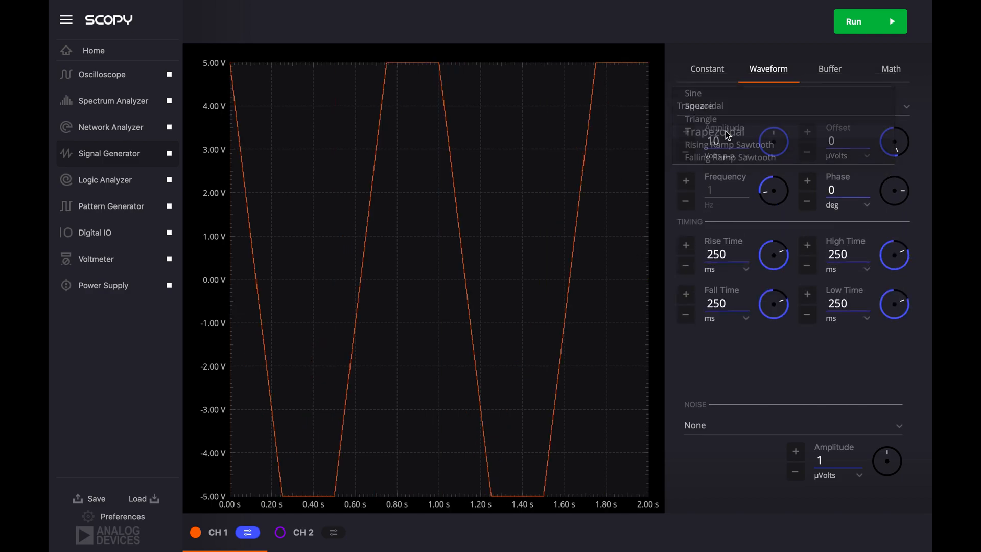
- Switch the CH 1 waveform to Rising Ramp Sawtooth and Falling Ramp Sawtooth, and return it to Sine
click(709, 111)
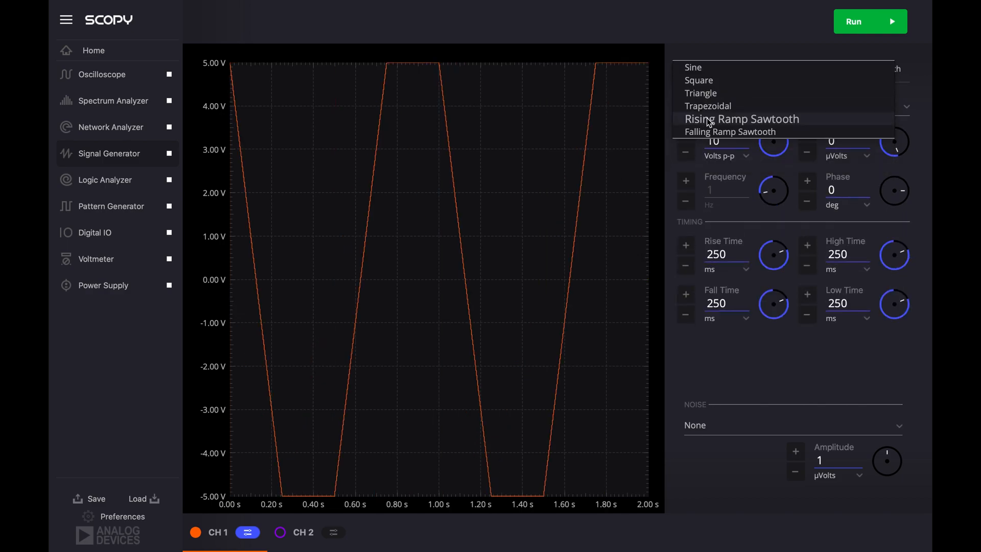
click(704, 121)
click(703, 111)
click(703, 125)
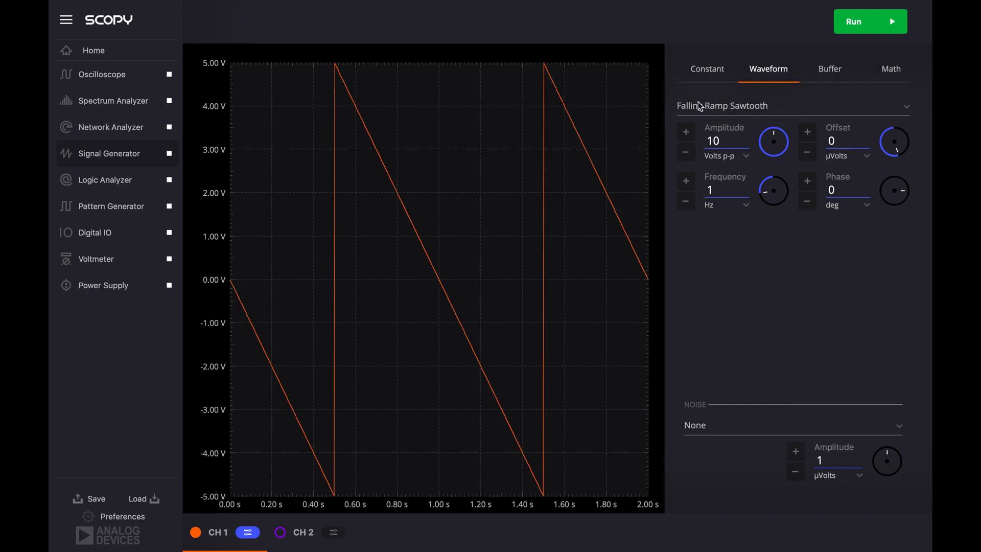
click(698, 104)
click(691, 45)
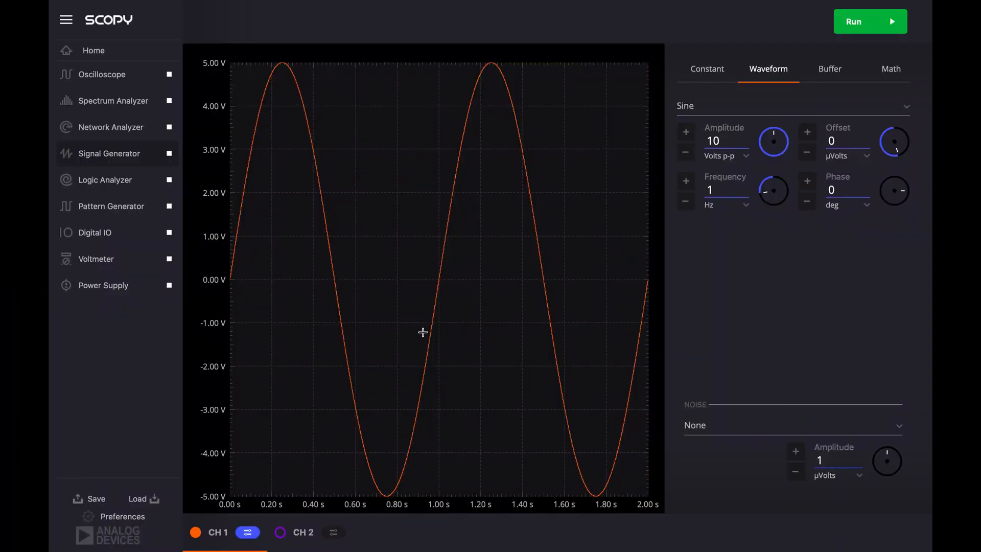
- Try different amplitudes for the CH 1 sine wave and settle on 5 Volts p-p
click(747, 157)
click(746, 143)
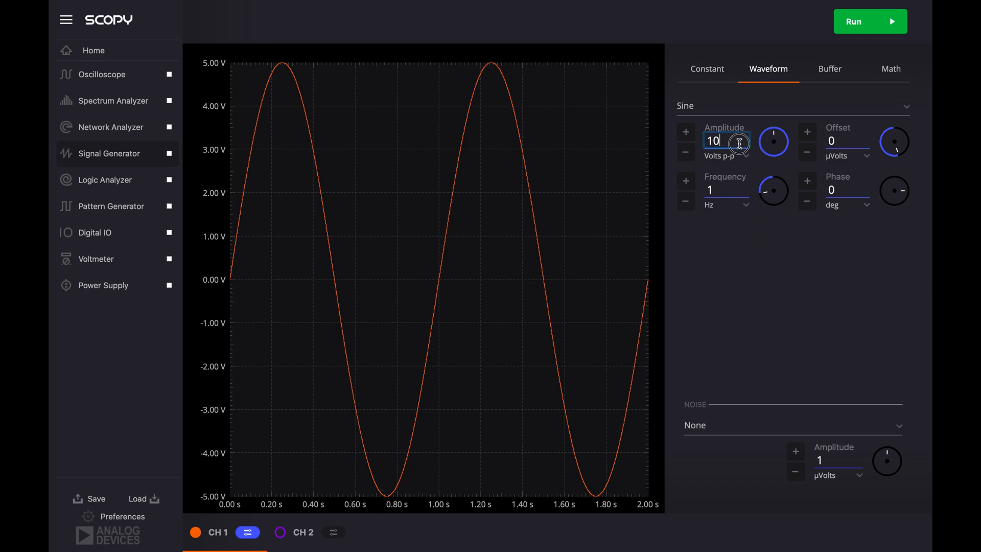
click(686, 156)
click(686, 155)
click(686, 134)
click(774, 144)
scroll(774, 144, up, 20)
scroll(774, 144, down, 14)
scroll(775, 144, up, 14)
scroll(775, 144, down, 9)
scroll(774, 144, up, 9)
scroll(775, 144, down, 4)
scroll(775, 145, up, 3)
scroll(774, 144, down, 3)
scroll(774, 144, up, 4)
scroll(774, 144, down, 9)
scroll(774, 144, up, 9)
scroll(774, 144, down, 3)
scroll(774, 144, up, 3)
click(732, 144)
scroll(733, 144, down, 1)
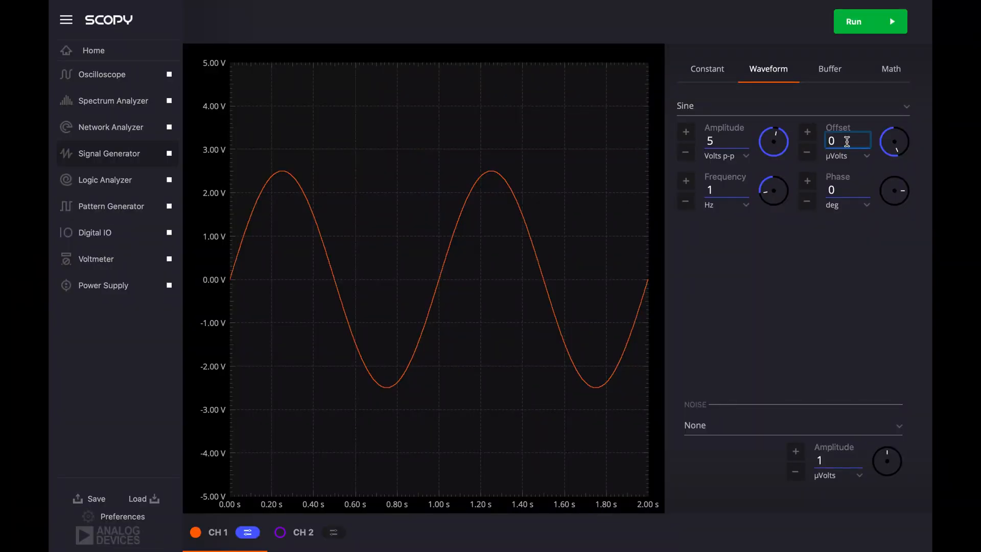
- Change the sine wave's offset unit to Volts and set the offset to 1
click(854, 155)
click(842, 179)
click(845, 141)
key(BackSpace)
text(1)
key(Return)
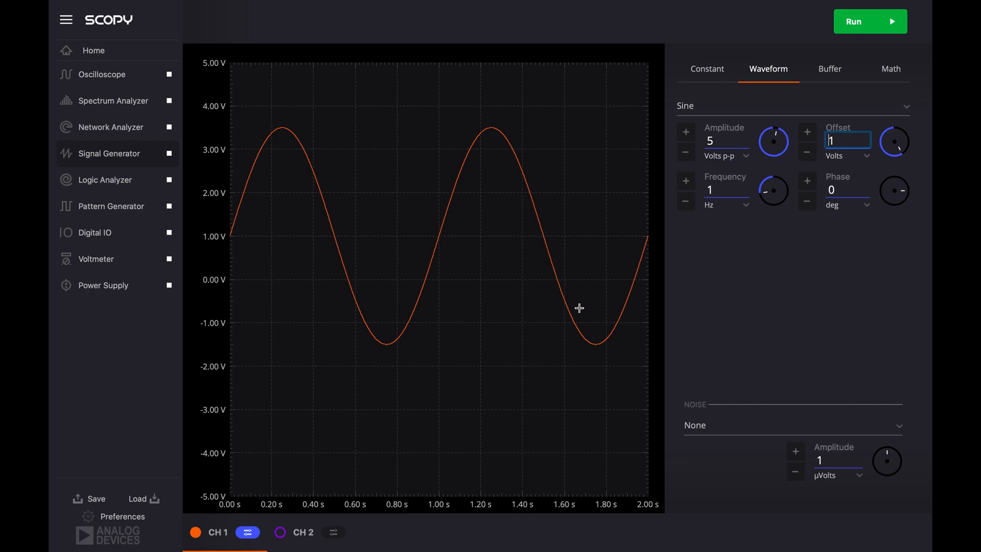
- Reset the sine wave's offset to 0 Volts
drag(897, 144, 896, 146)
double_click(846, 143)
text(0)
key(Return)
- Raise the sine wave's frequency to 10 Hz and then to 100 Hz
click(723, 186)
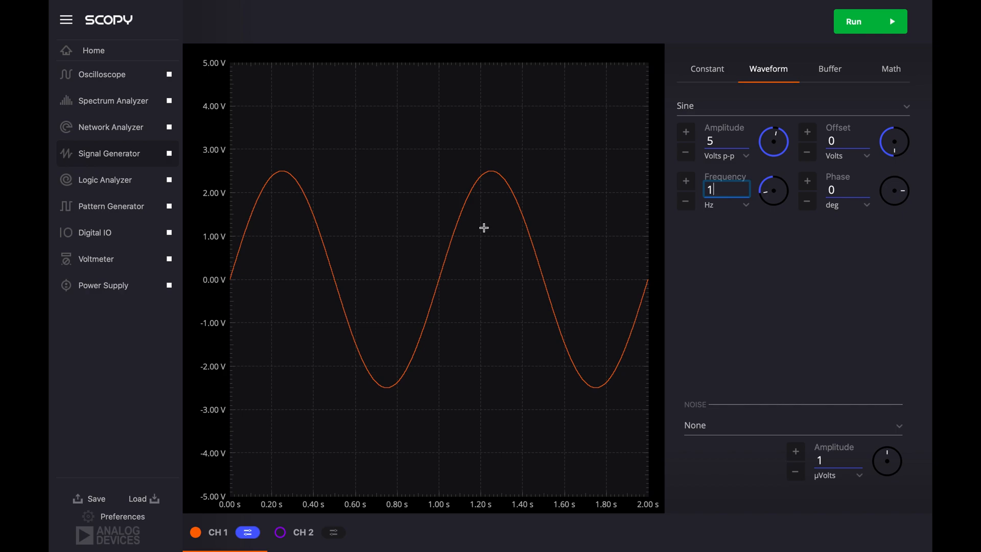
text(0)
key(Return)
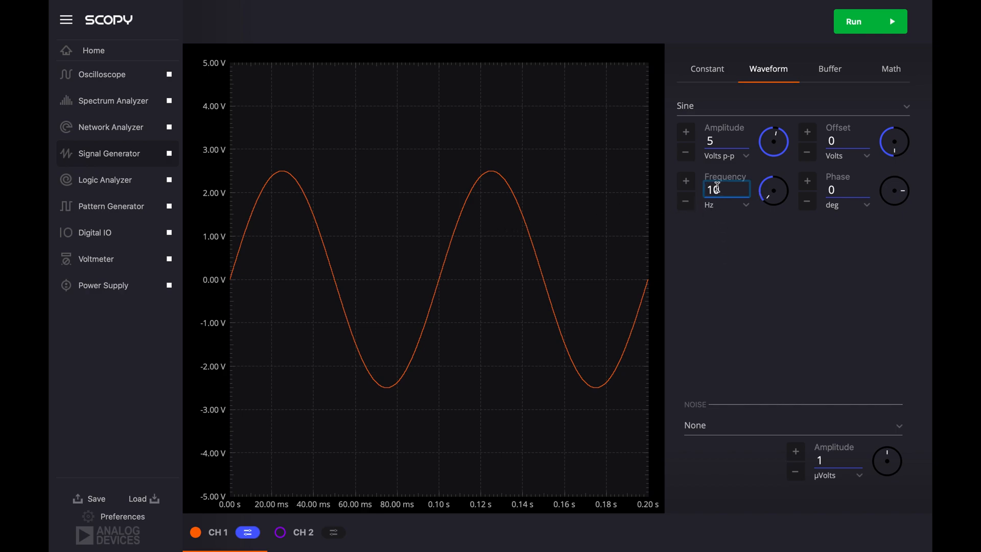
key(Return)
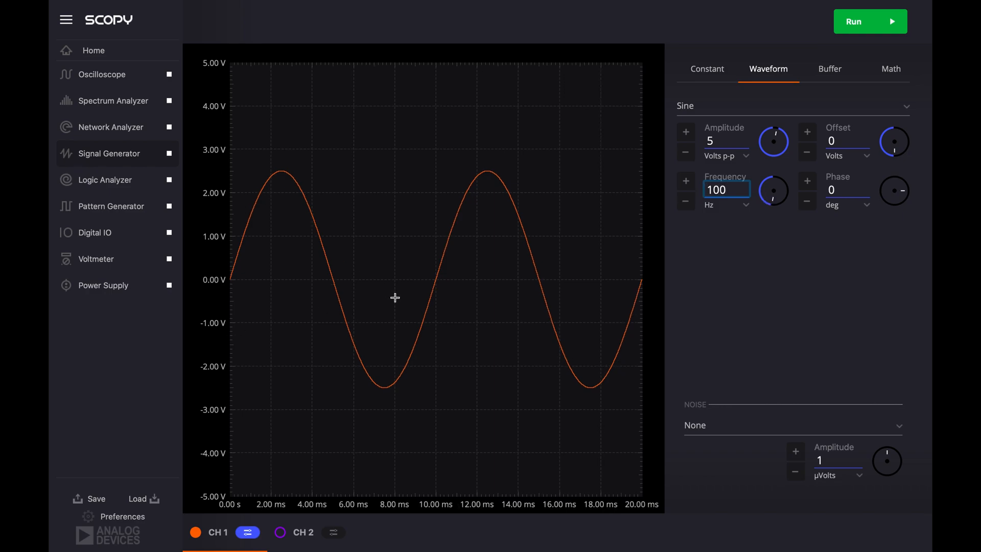
click(729, 143)
scroll(771, 142, up, 1)
scroll(772, 141, down, 5)
scroll(772, 141, up, 4)
- Set the sine wave's frequency to 1 Hz
click(721, 191)
double_click(739, 193)
text(1)
key(Return)
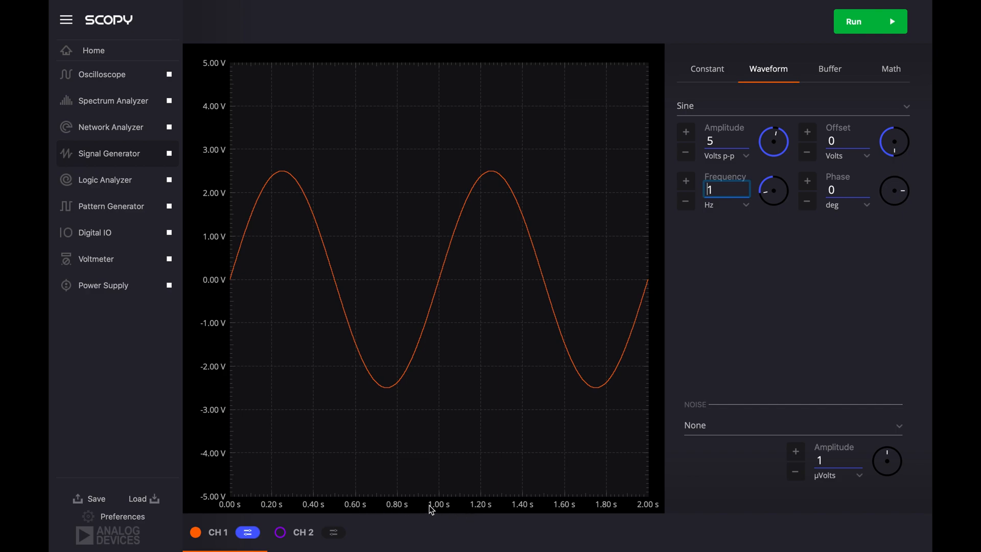
- Raise the sine wave's frequency to 1000 Hz and open the choice of frequency units
text(000)
key(Return)
click(731, 205)
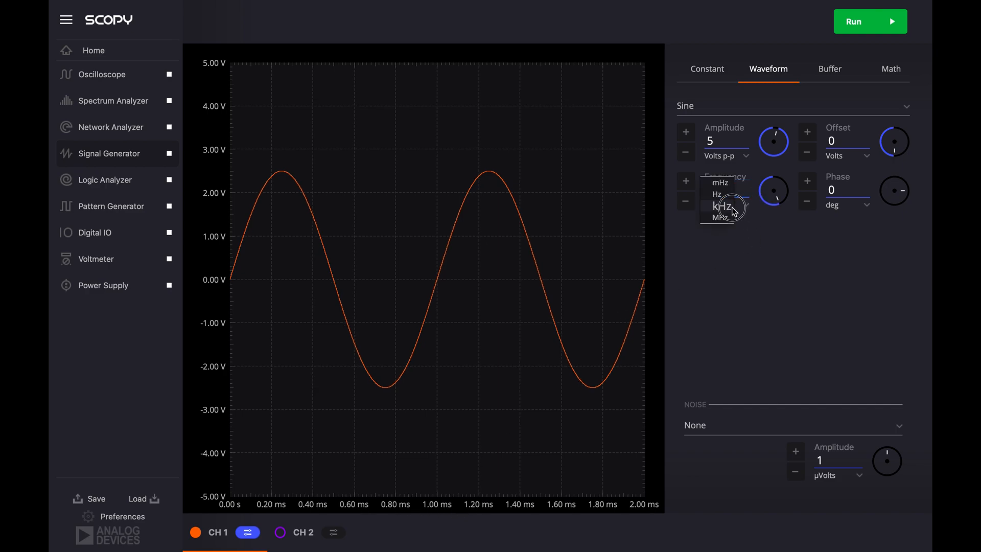
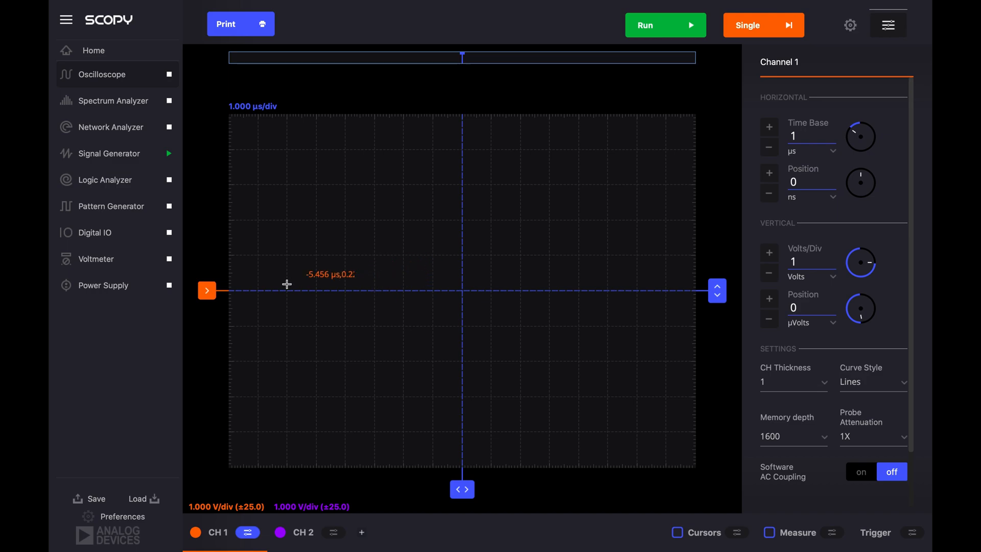
- Switch the selected oscilloscope channel between CH 2 and CH 1, finishing with CH 1 selected
click(296, 536)
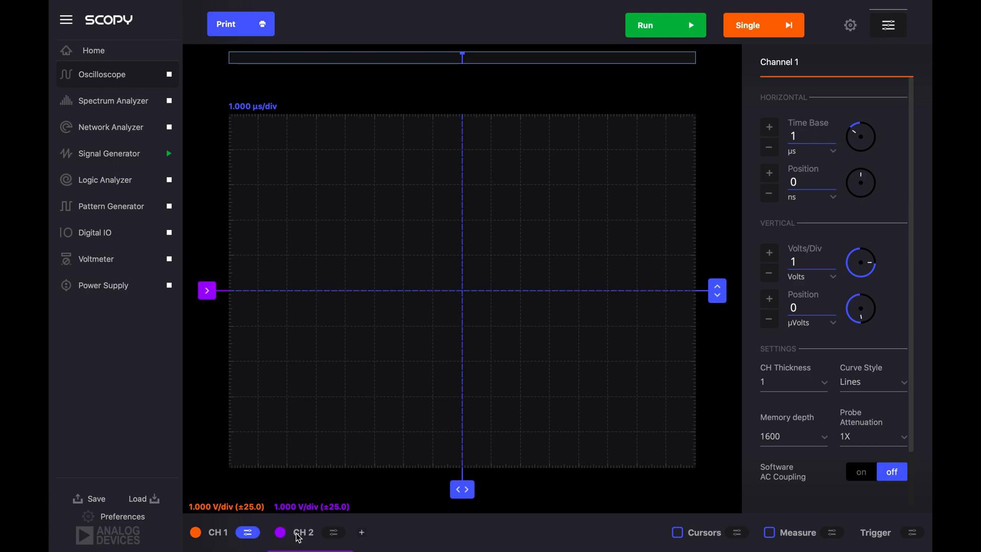
click(214, 532)
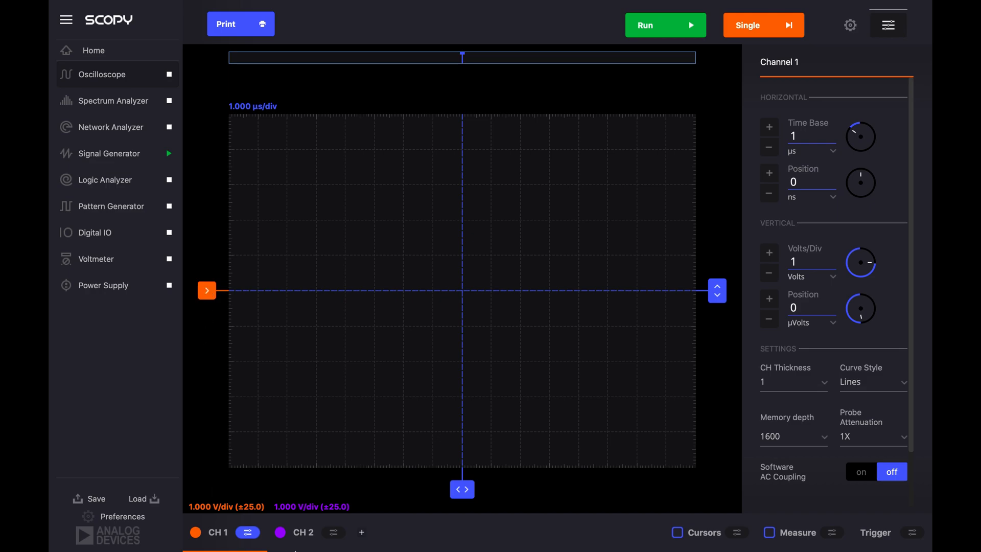
click(300, 534)
mouse_move(206, 290)
mouse_down()
mouse_move(203, 323)
mouse_move(203, 289)
mouse_up()
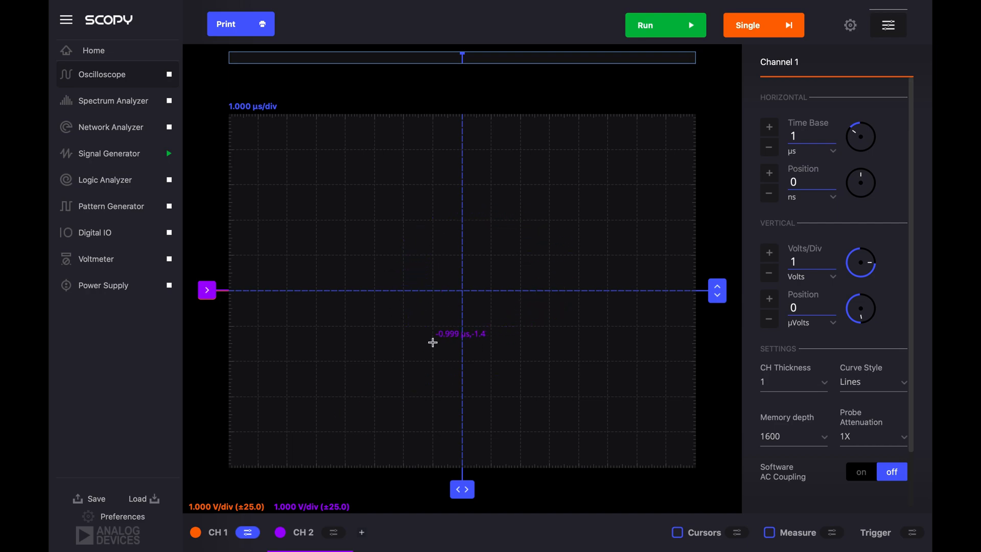
click(214, 534)
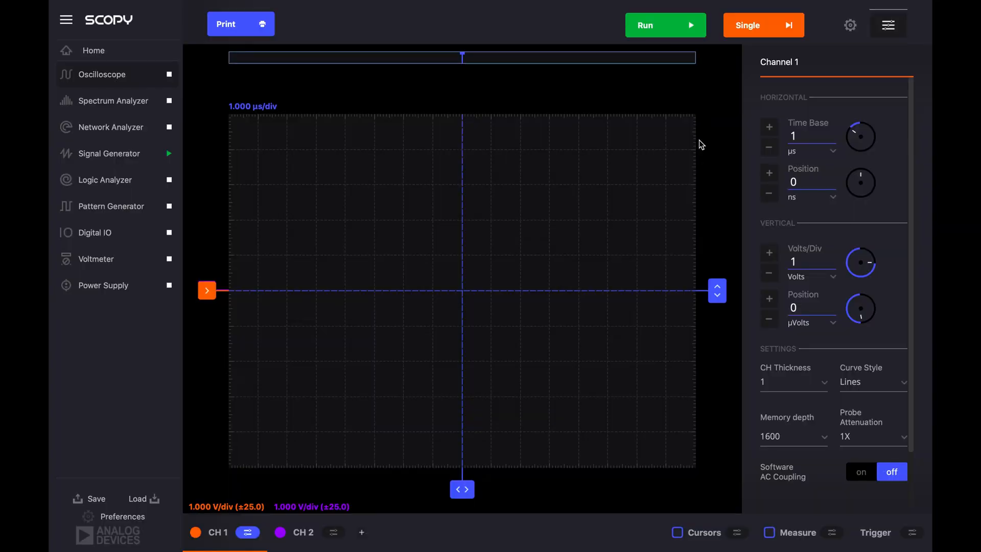
- Check the CH 1 waveform settings in the Signal Generator, and set the Oscilloscope's time base to 1 ms
click(115, 161)
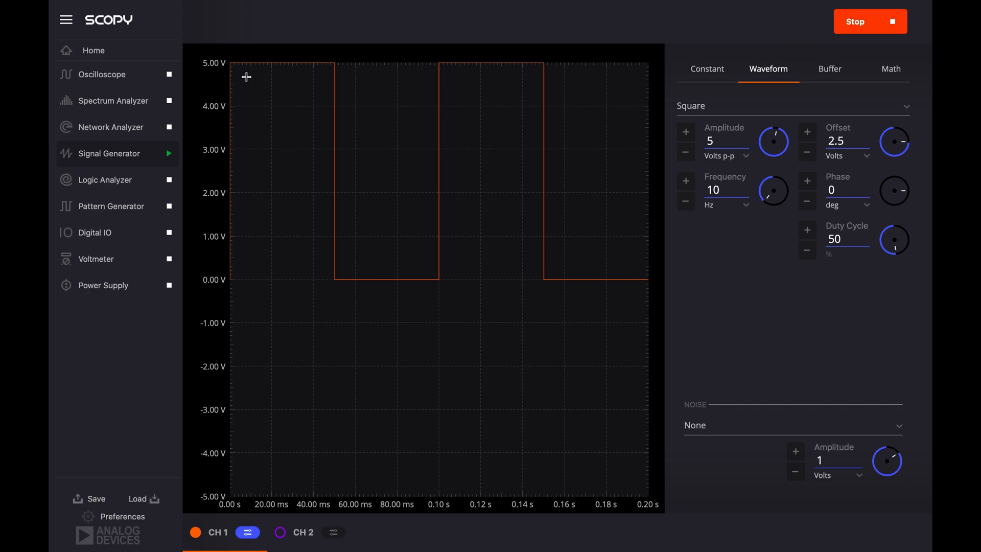
click(124, 82)
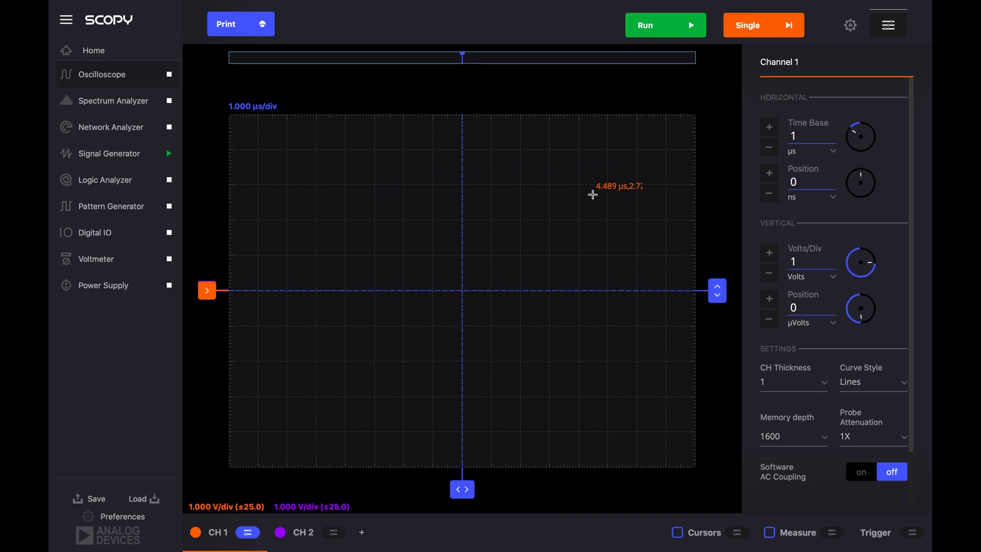
click(814, 135)
click(832, 152)
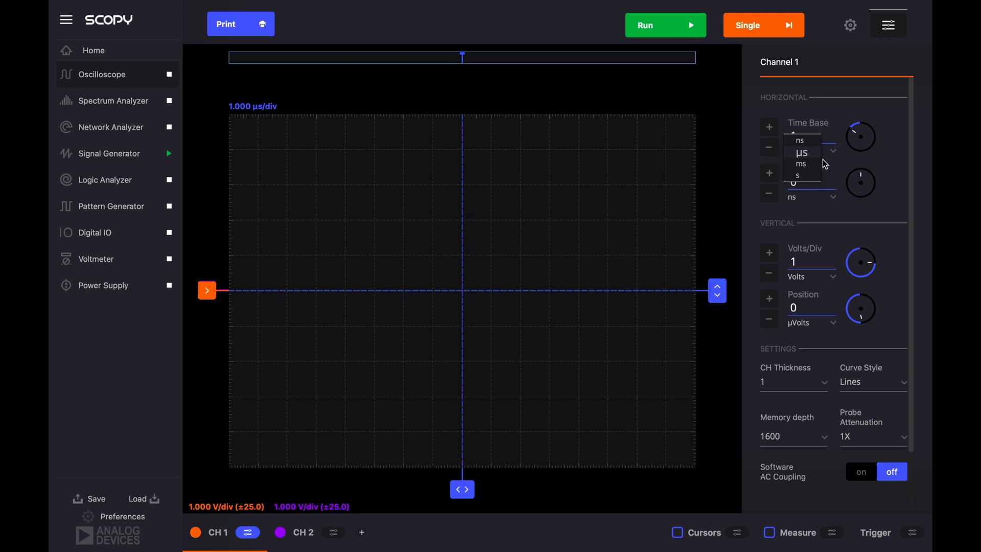
click(818, 166)
click(810, 137)
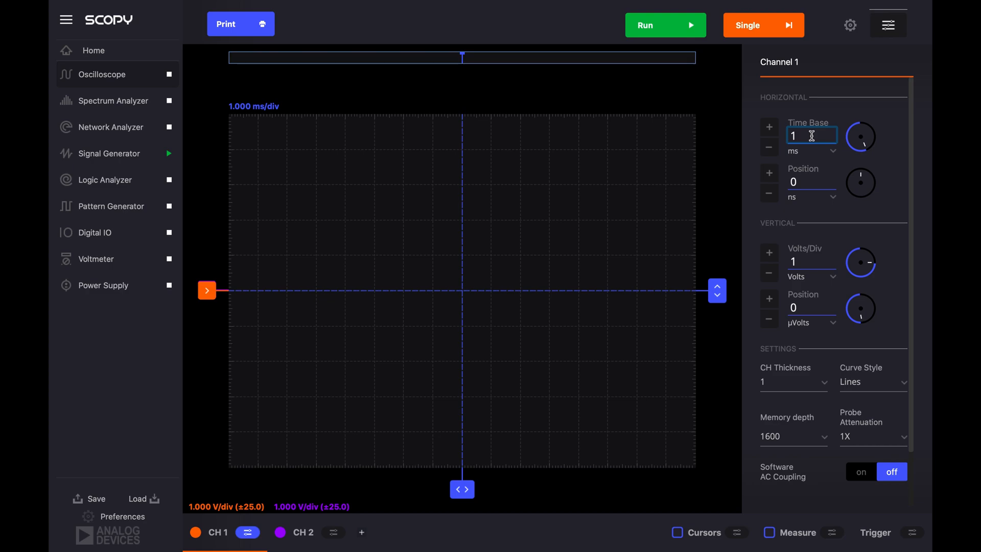
text(0)
click(813, 211)
- Set the vertical scale of Channel 1 to 2 Volts per division
scroll(824, 213, down, 1)
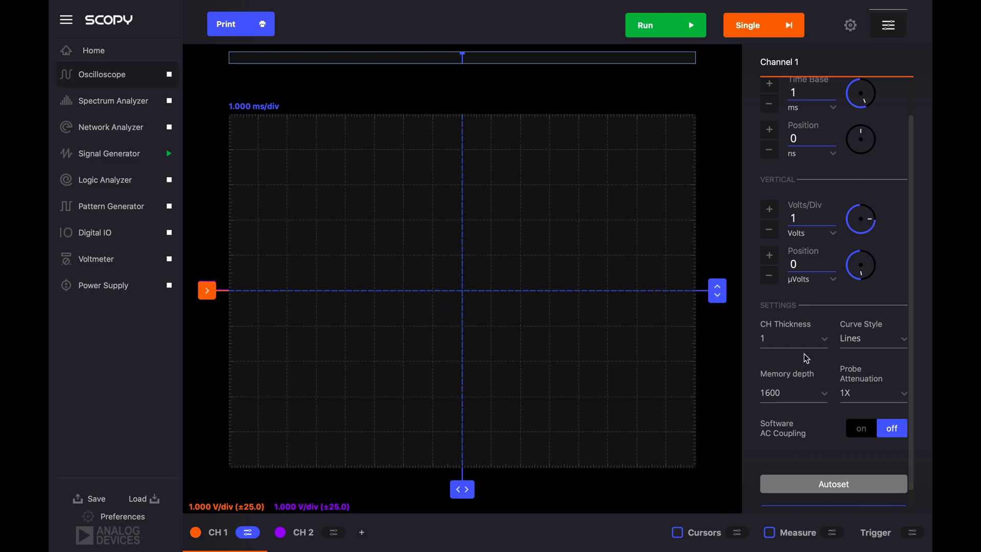
scroll(799, 353, up, 1)
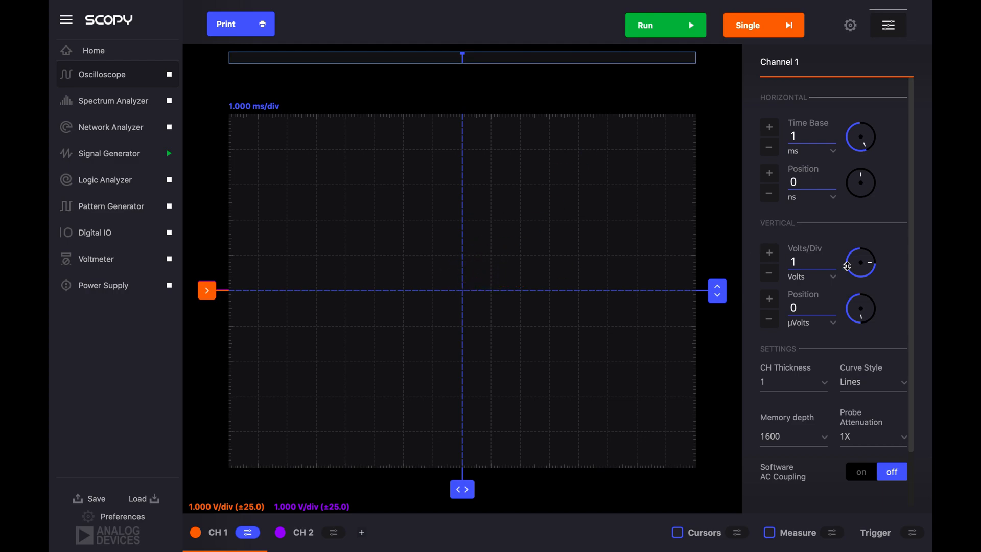
double_click(798, 263)
text(2)
key(Return)
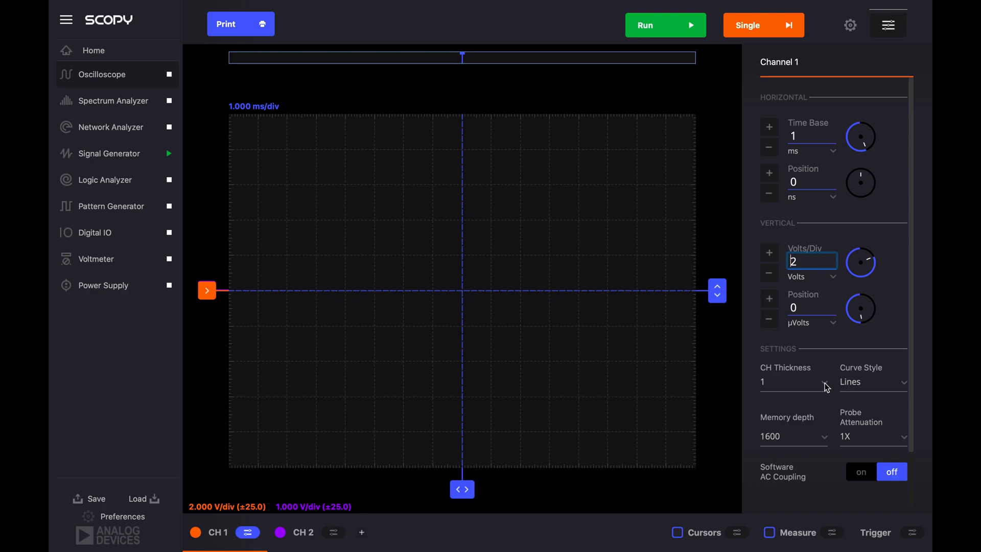
- Set the trace thickness of Channel 1 to 5
scroll(826, 387, down, 2)
click(822, 322)
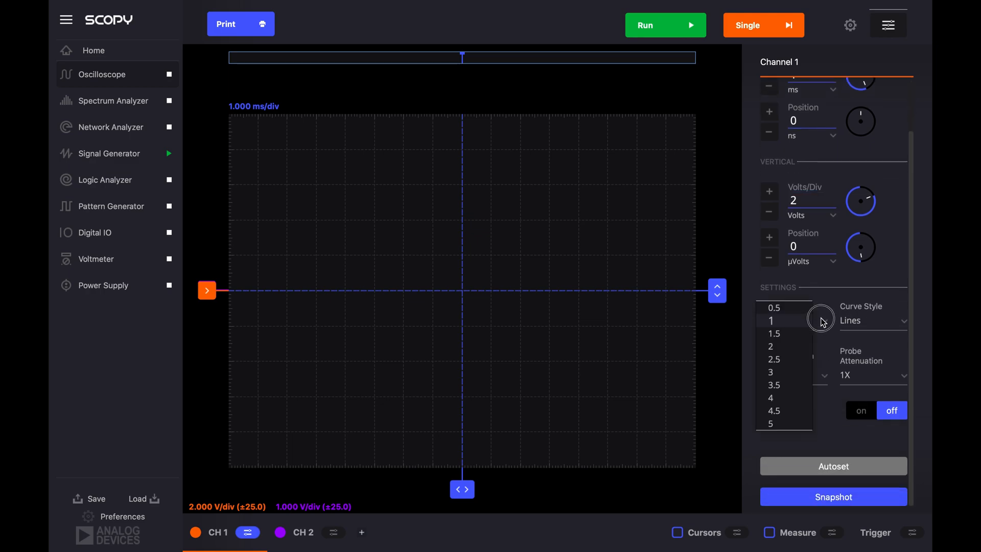
click(773, 424)
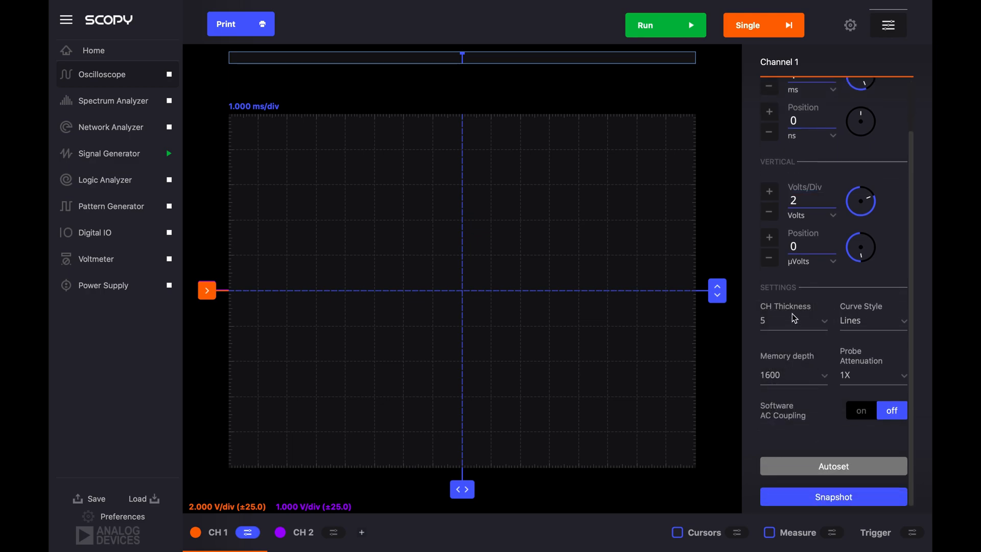
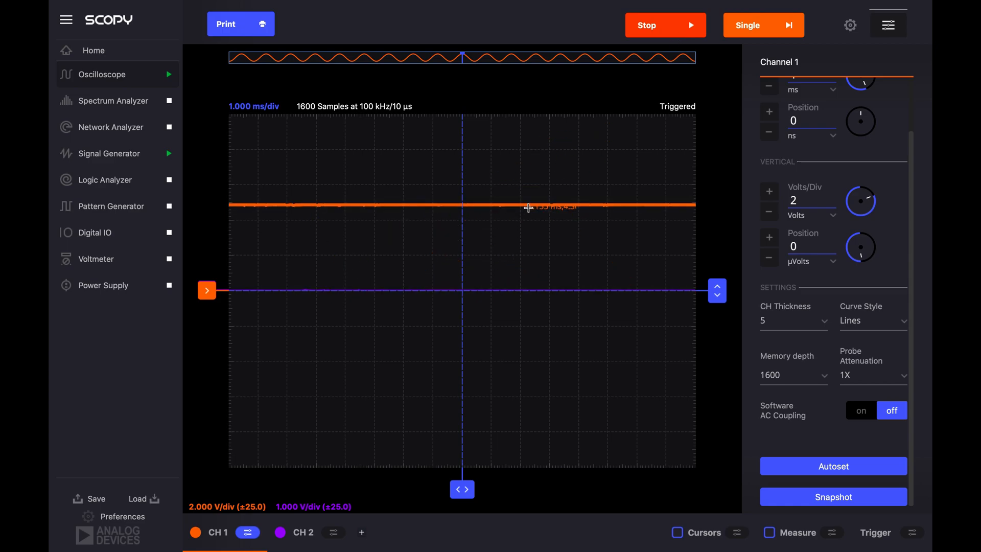
- Stop the continuous acquisition and take several single-shot captures of the Channel 1 signal
click(660, 35)
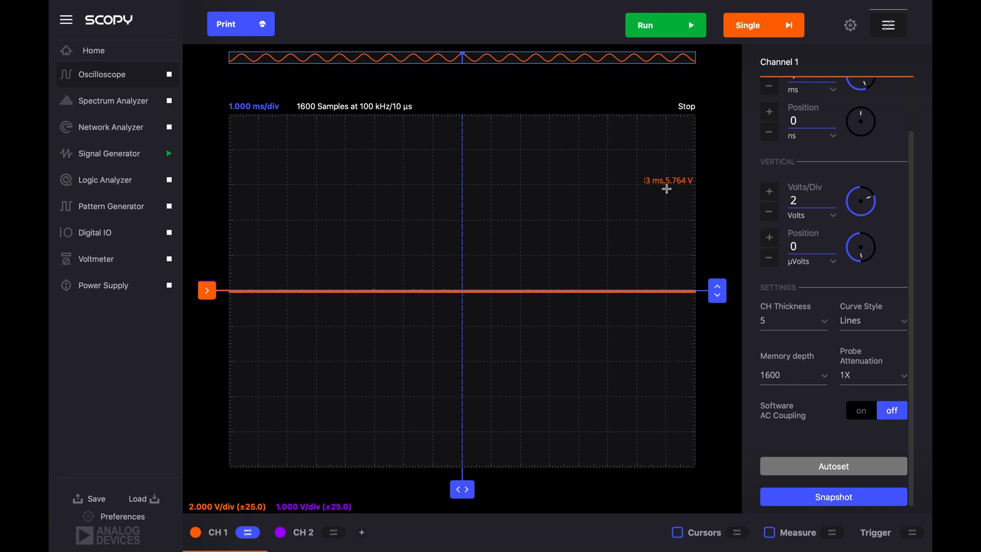
click(760, 32)
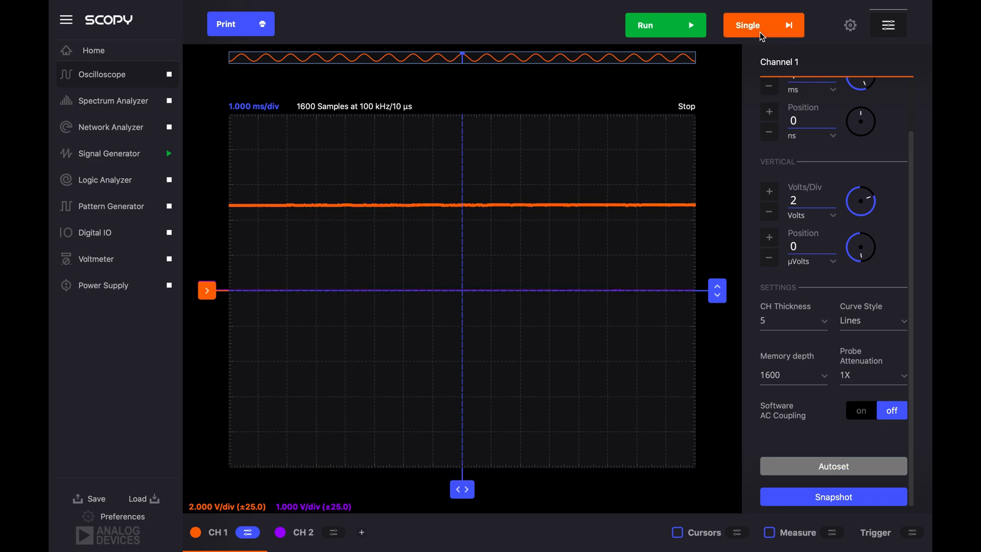
click(755, 25)
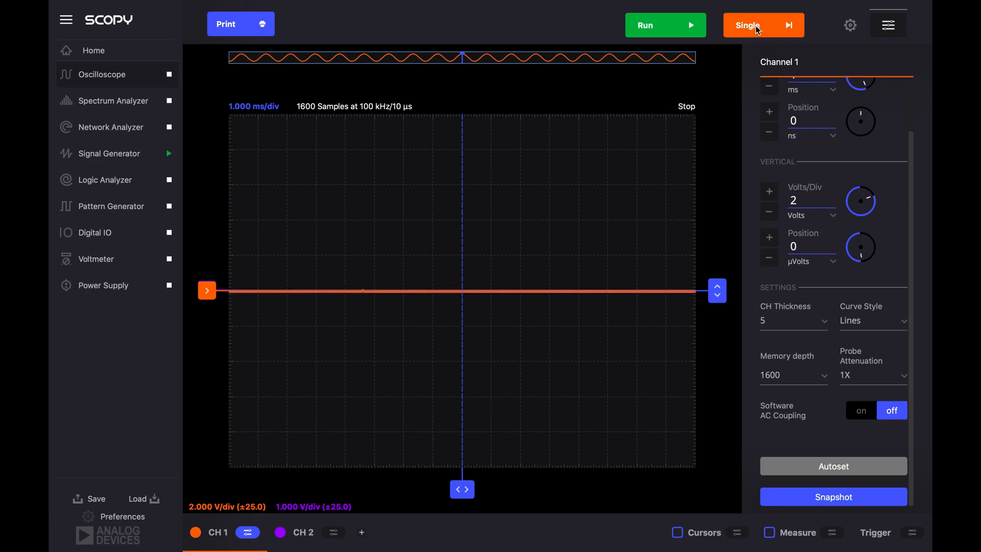
click(755, 26)
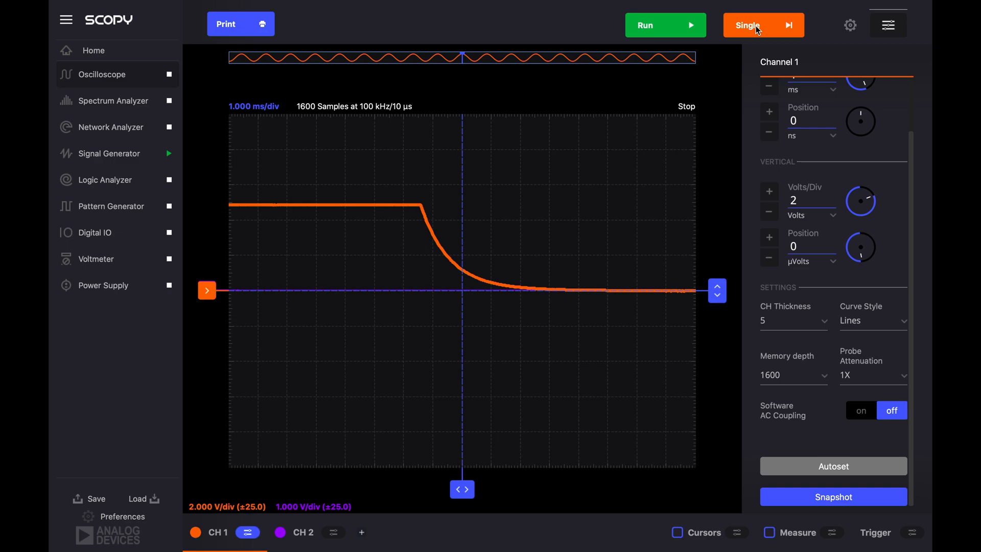
click(755, 26)
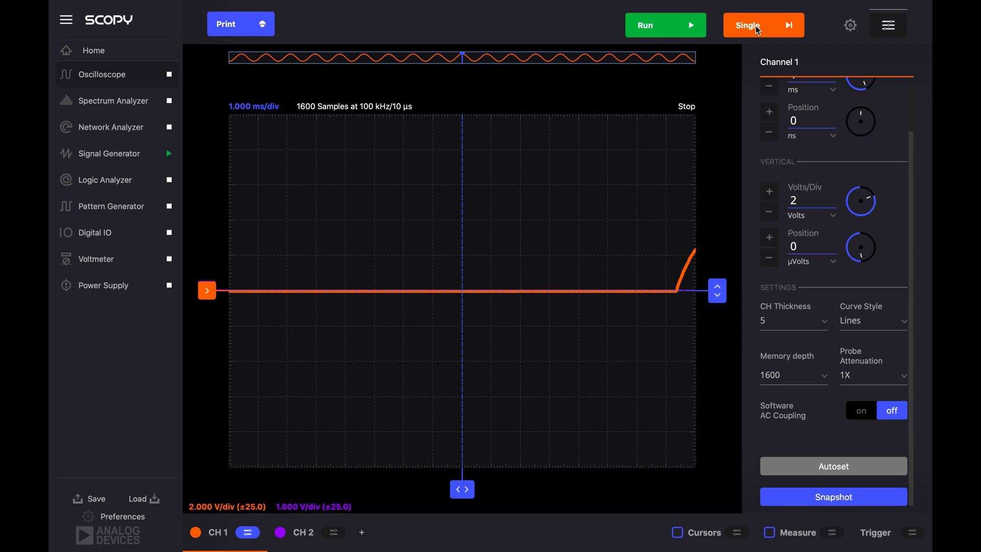
- Set the curve style of Channel 1 to Dots and hide the CH 2 trace
click(872, 321)
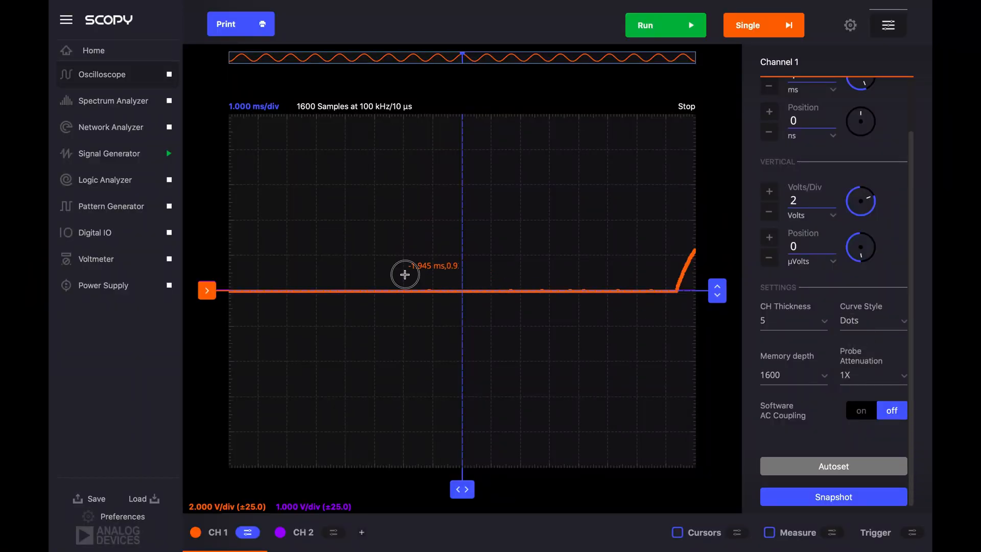
drag(479, 298, 503, 307)
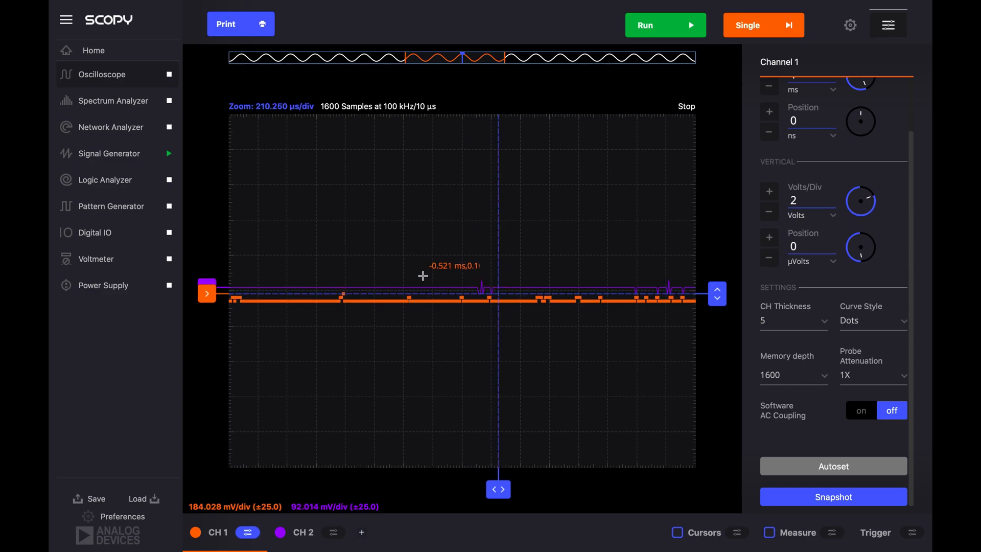
click(280, 533)
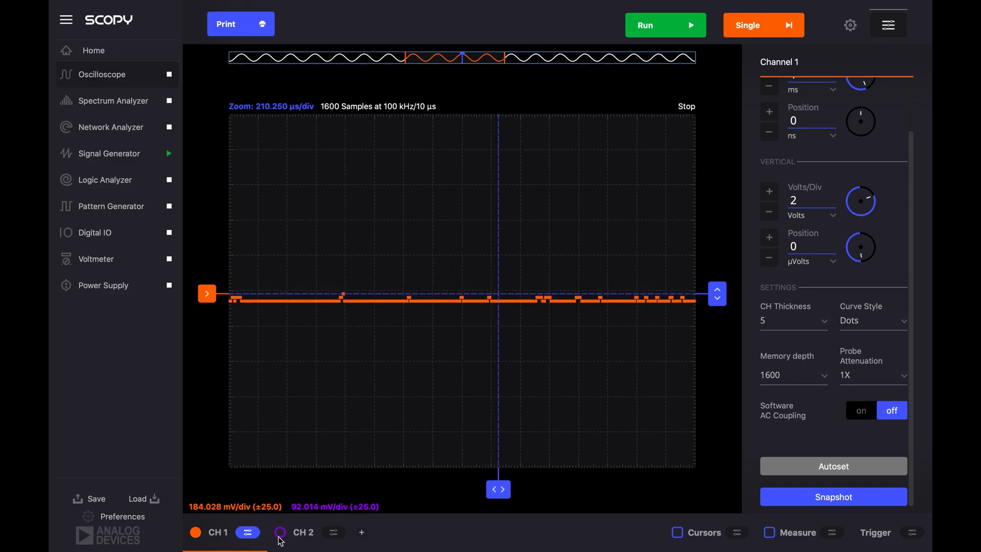
- Inspect the individual sample dots of Channel 1 up close, and set its curve style back to Lines
drag(431, 276, 551, 336)
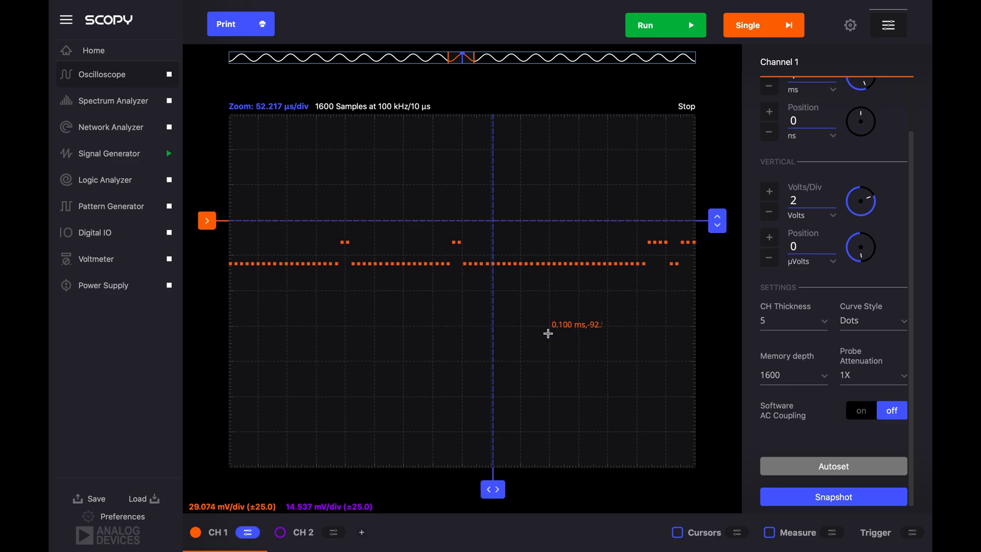
drag(336, 211, 550, 305)
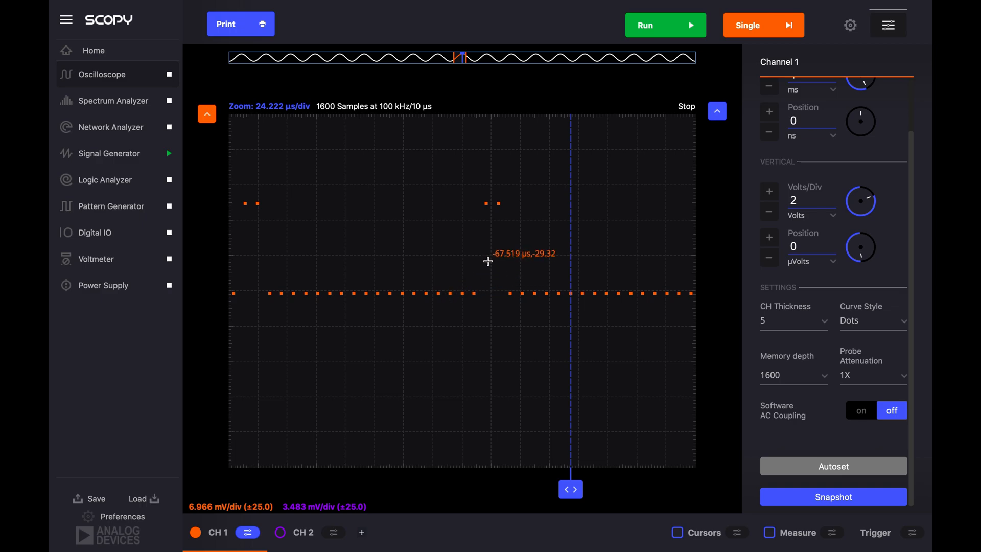
scroll(487, 258, down, 2)
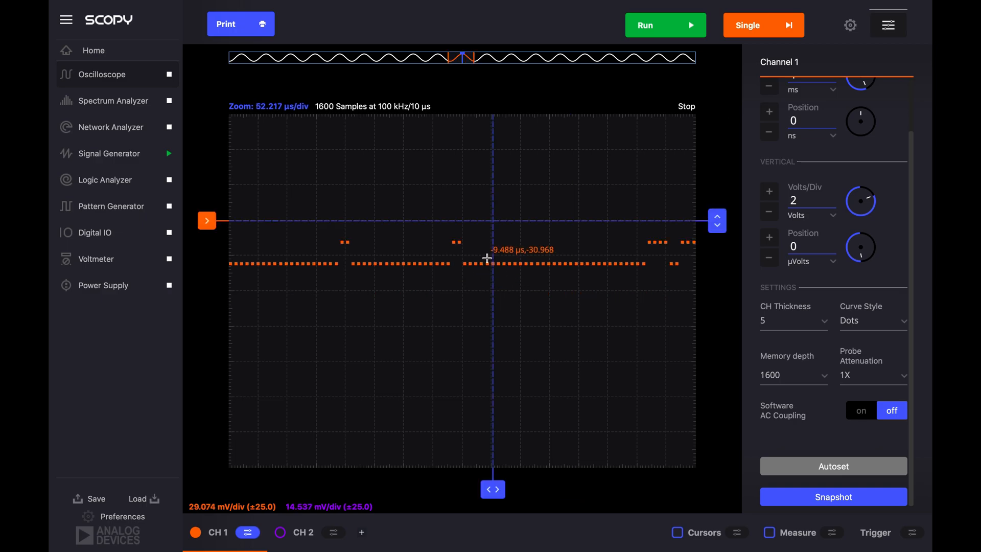
scroll(497, 235, down, 4)
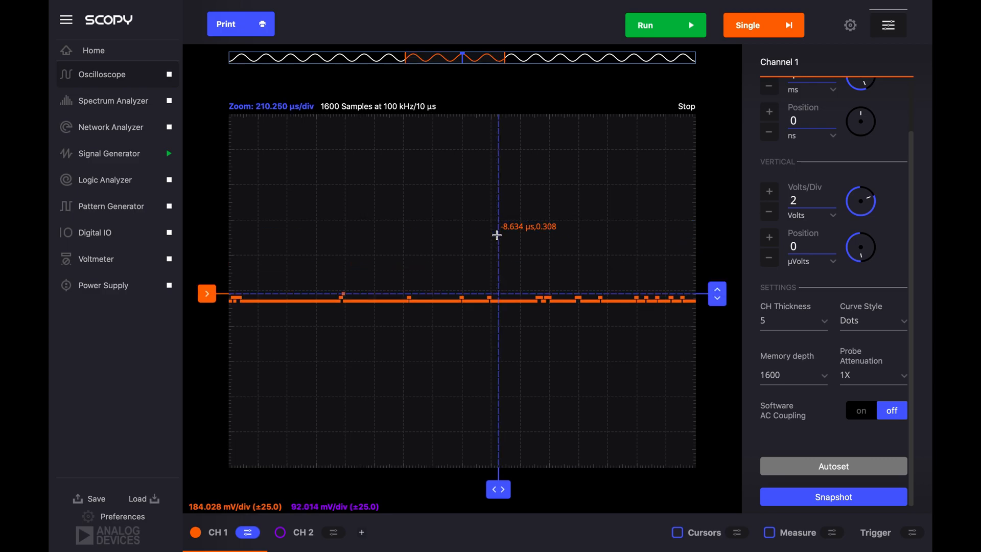
scroll(497, 235, down, 4)
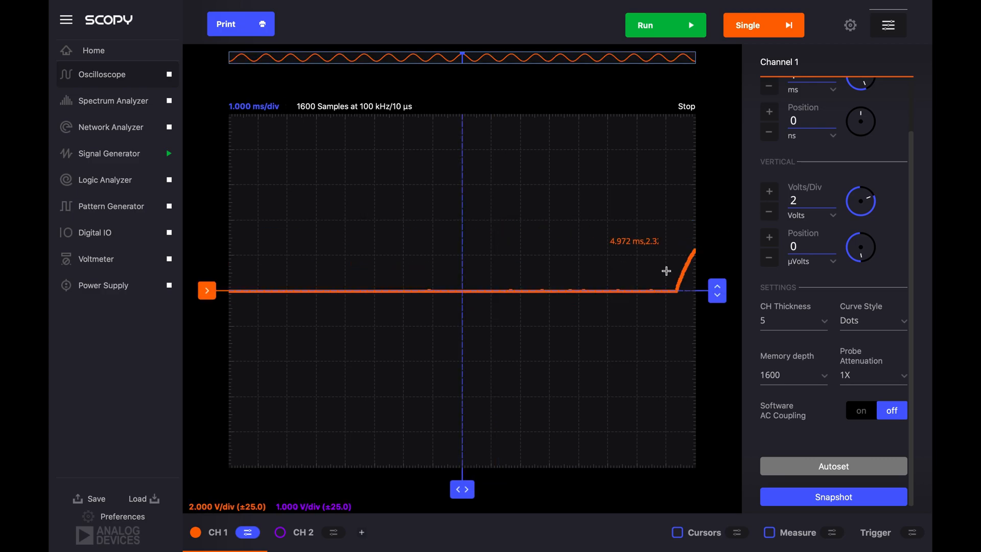
click(866, 323)
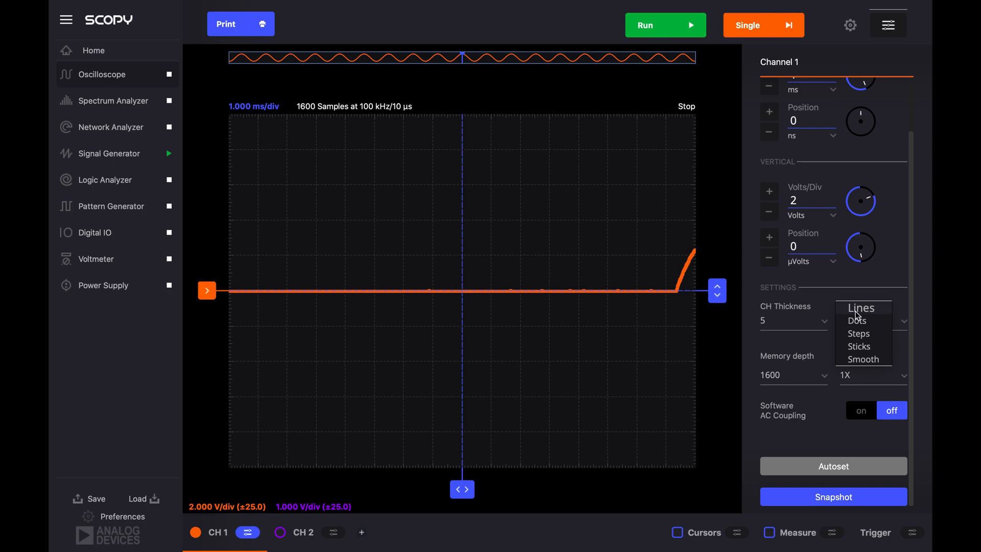
click(857, 308)
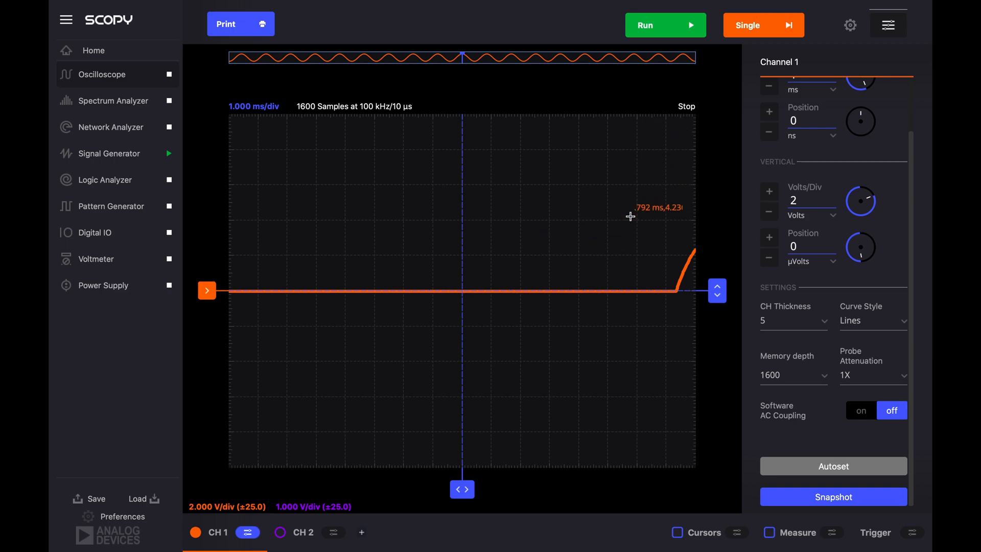
- Set the horizontal time base of Channel 1 to 10 ms
scroll(864, 188, up, 2)
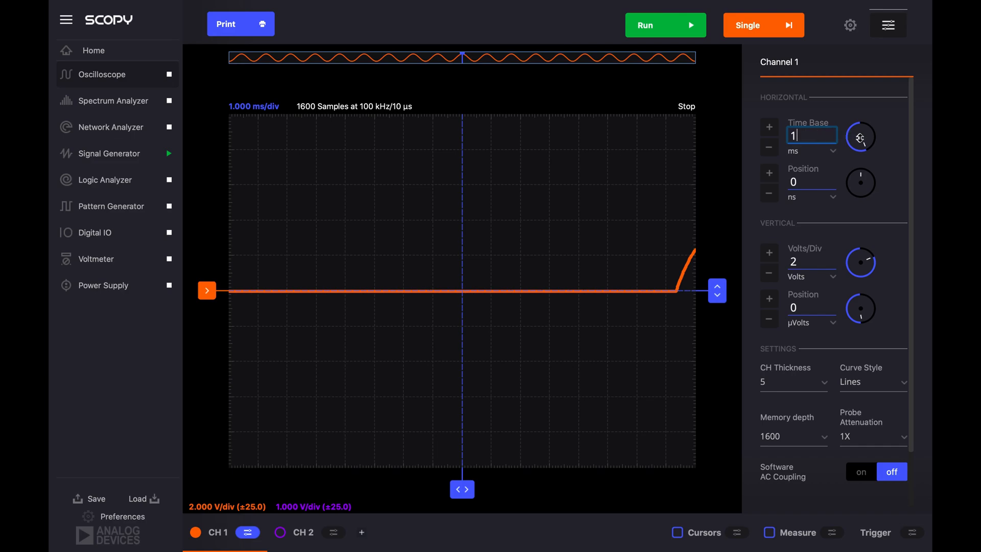
click(772, 127)
click(773, 128)
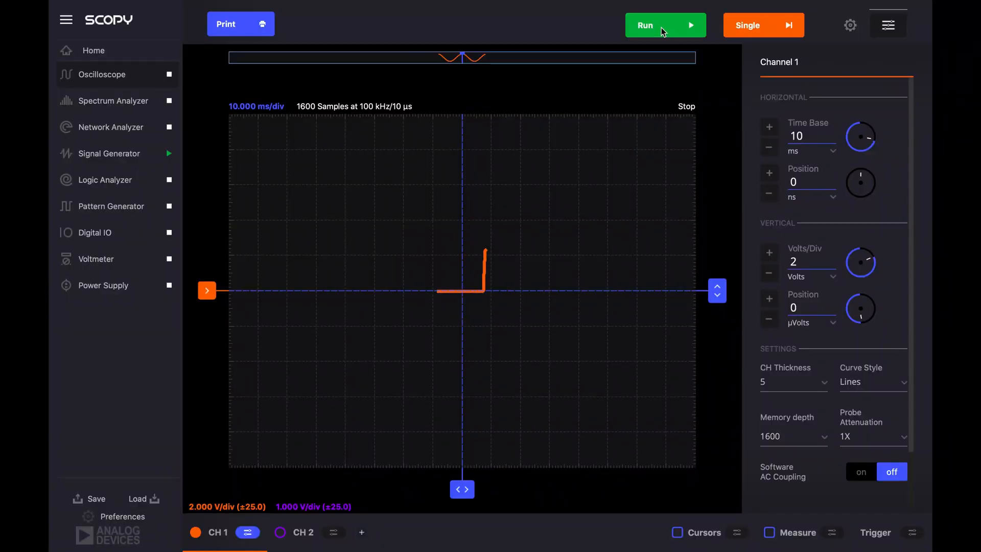
- Run the acquisition continuously at the new time base, and replace it with a single-shot capture
click(661, 28)
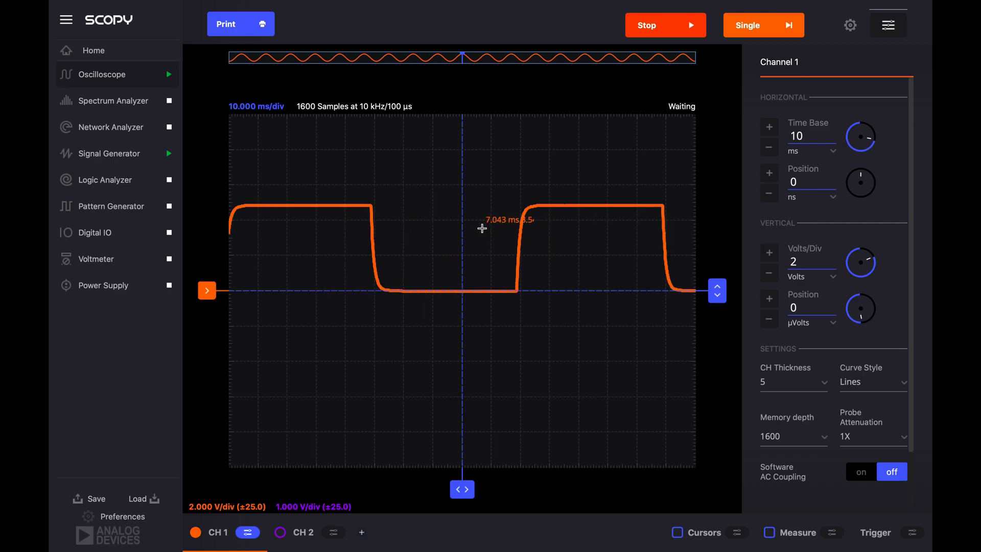
click(676, 20)
click(759, 21)
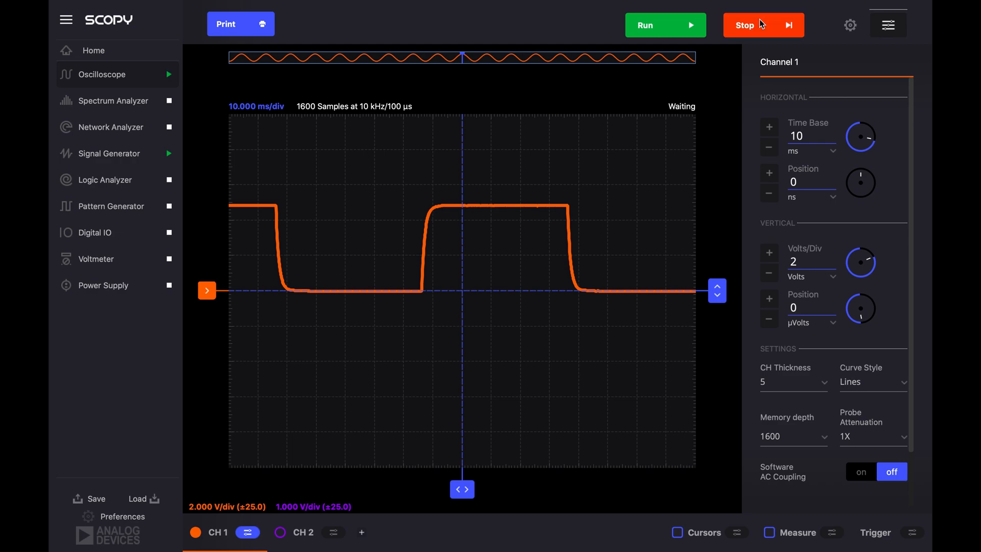
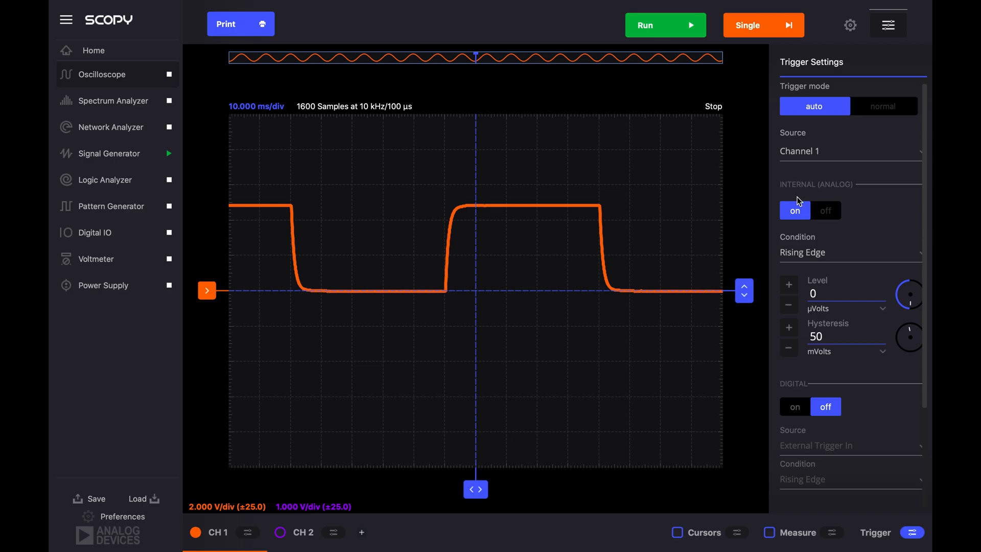
- Set the internal analog trigger condition for Channel 1 to Falling Edge
scroll(797, 198, down, 1)
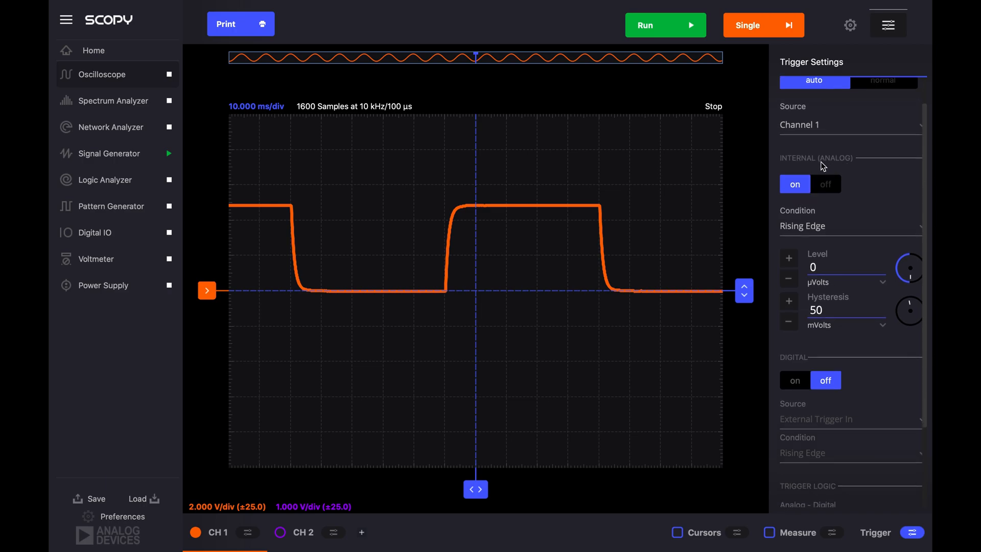
click(819, 227)
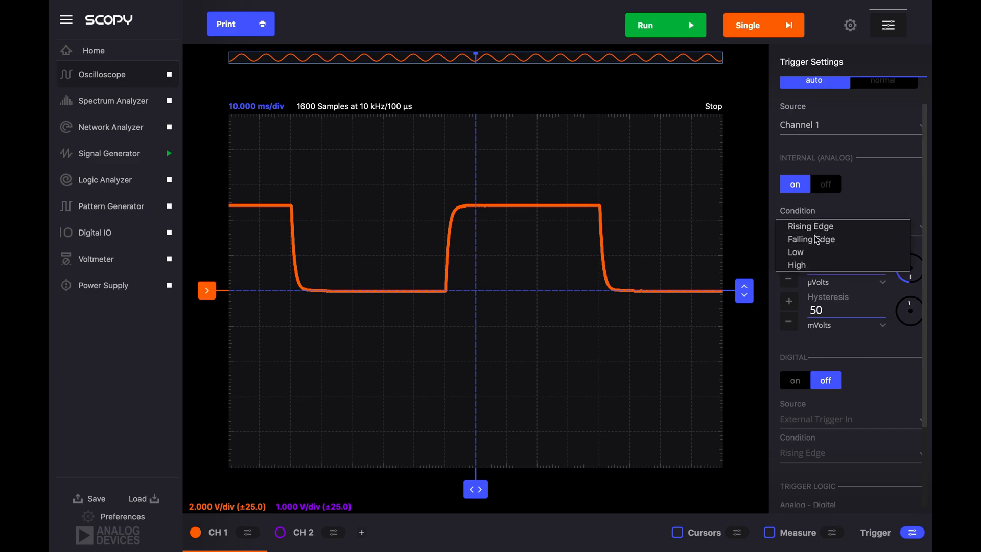
click(814, 236)
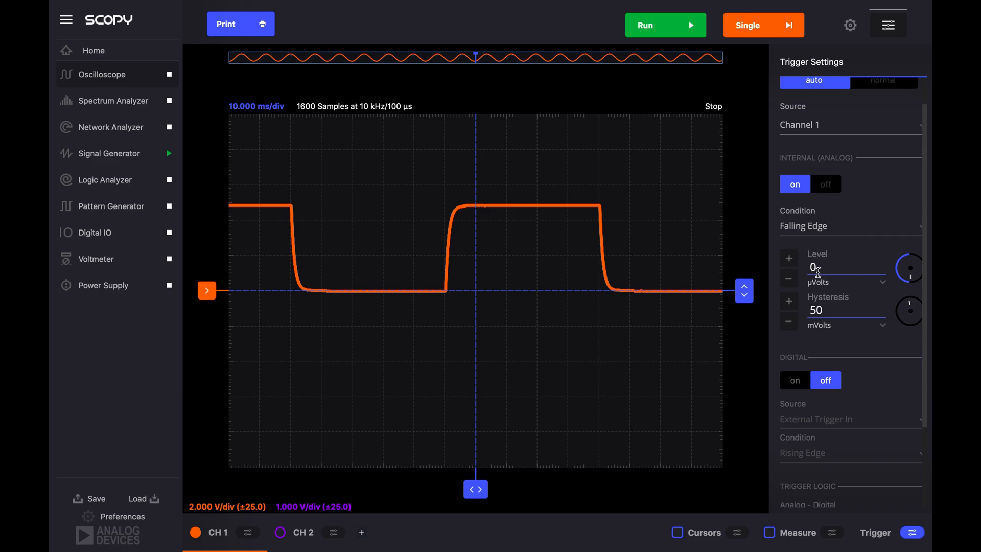
- Try a trigger level of -2 V, and move the trigger level line up to about 3.26 V
click(817, 268)
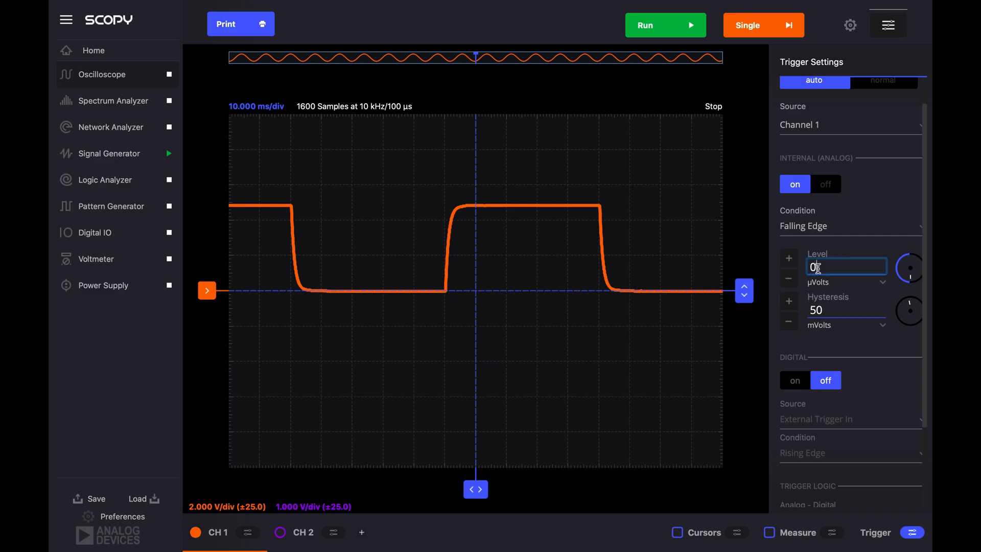
drag(914, 278, 914, 278)
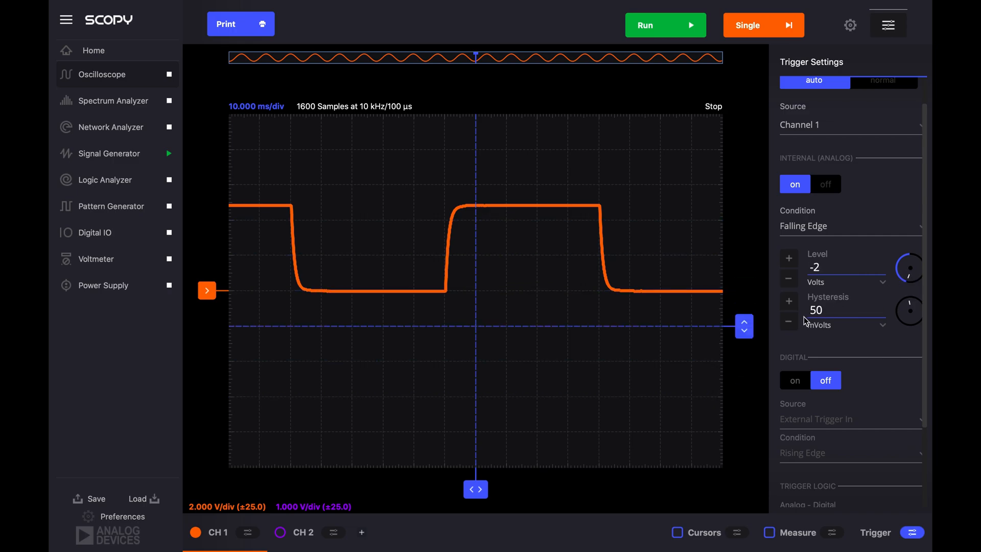
click(744, 325)
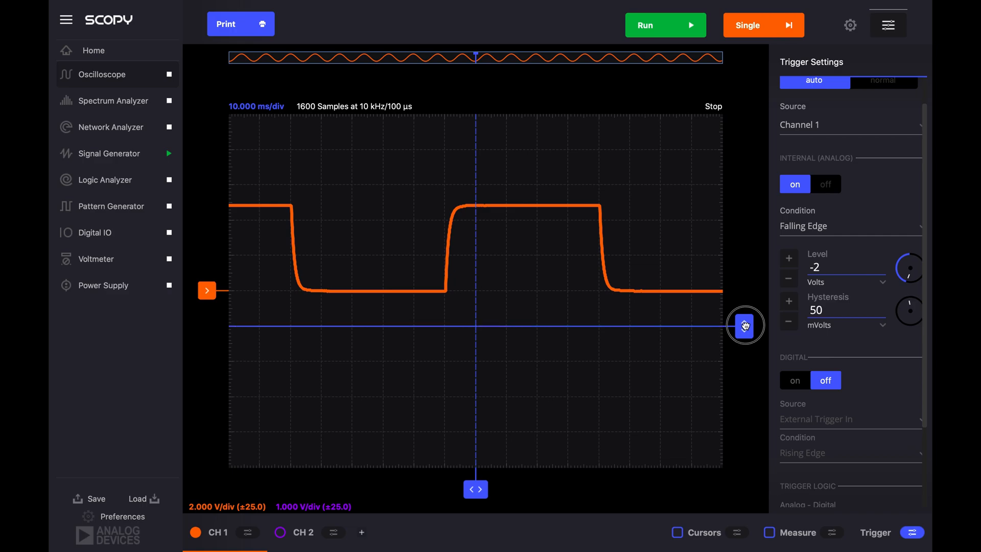
drag(745, 326, 736, 232)
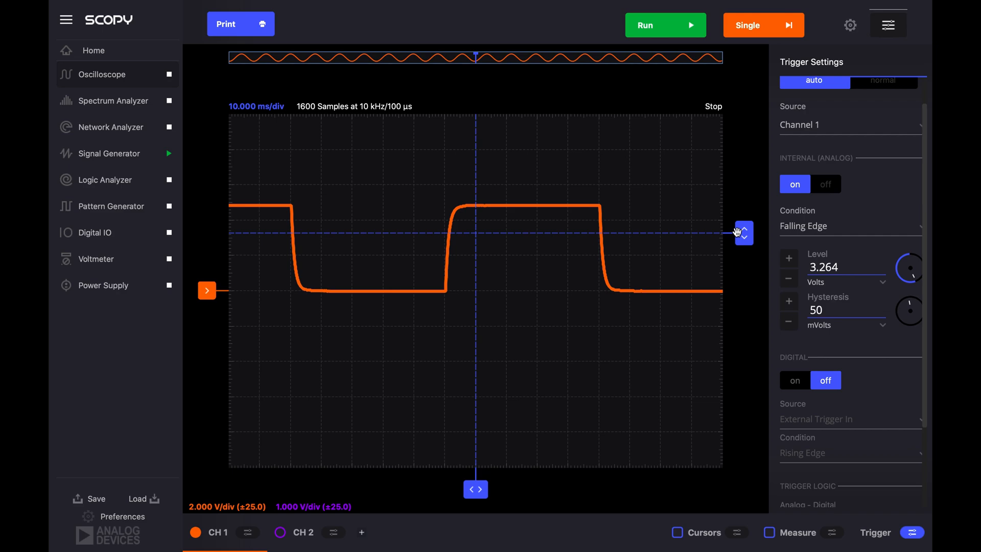
- Set the trigger level to exactly 3 V and run the acquisition continuously to check where the falling edge triggers
double_click(820, 262)
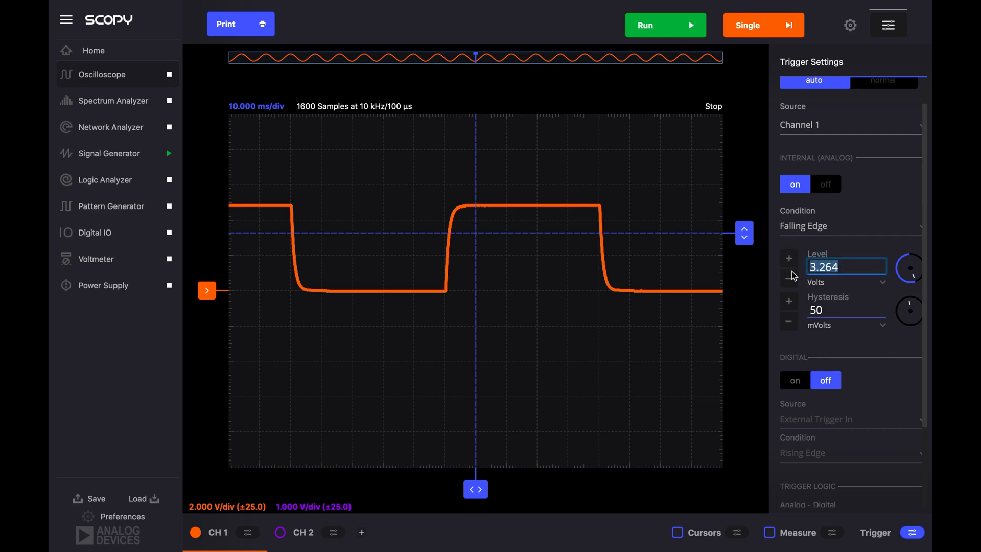
text(3)
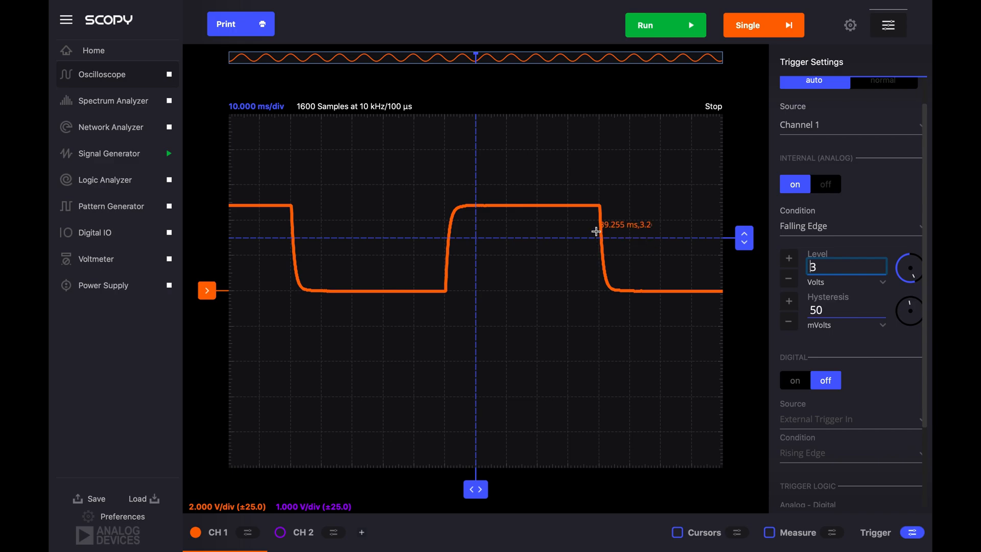
click(666, 29)
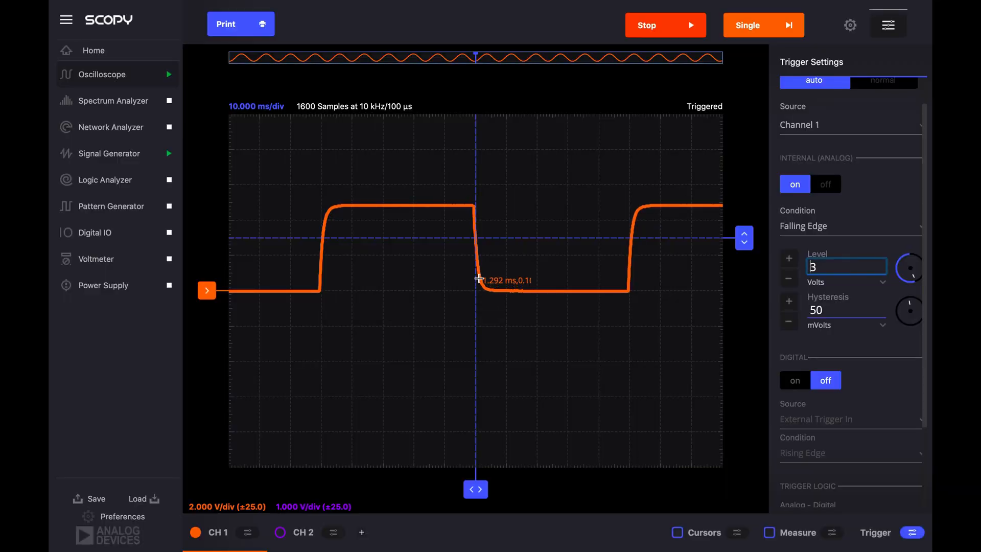
click(475, 238)
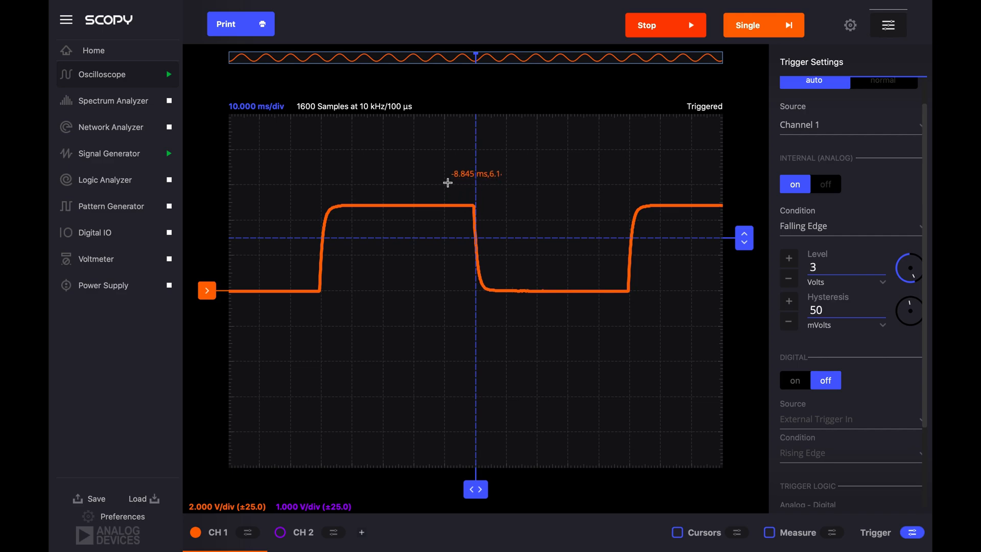
- Set the Signal Generator's CH 1 square wave frequency to 20 Hz and view the triggered trace in the Oscilloscope
click(105, 155)
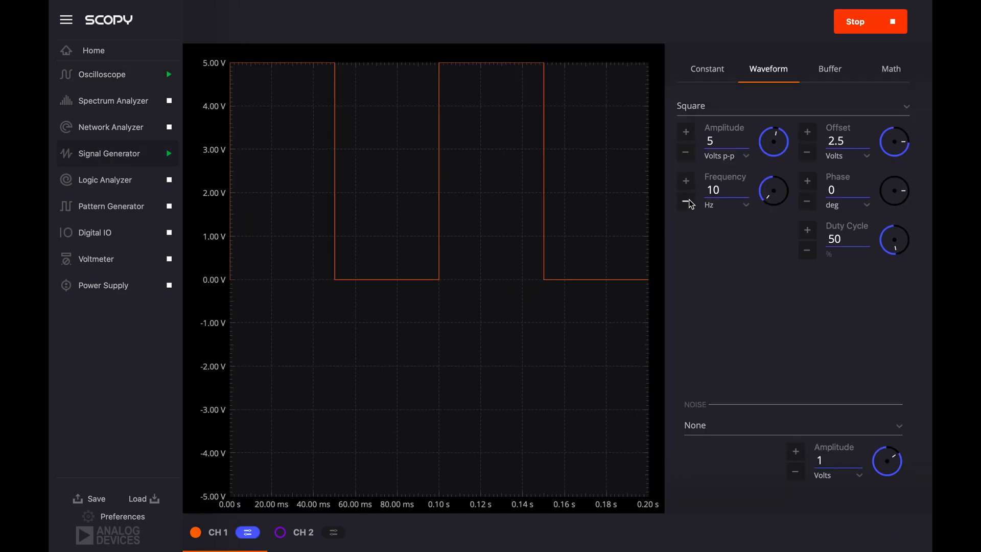
click(686, 180)
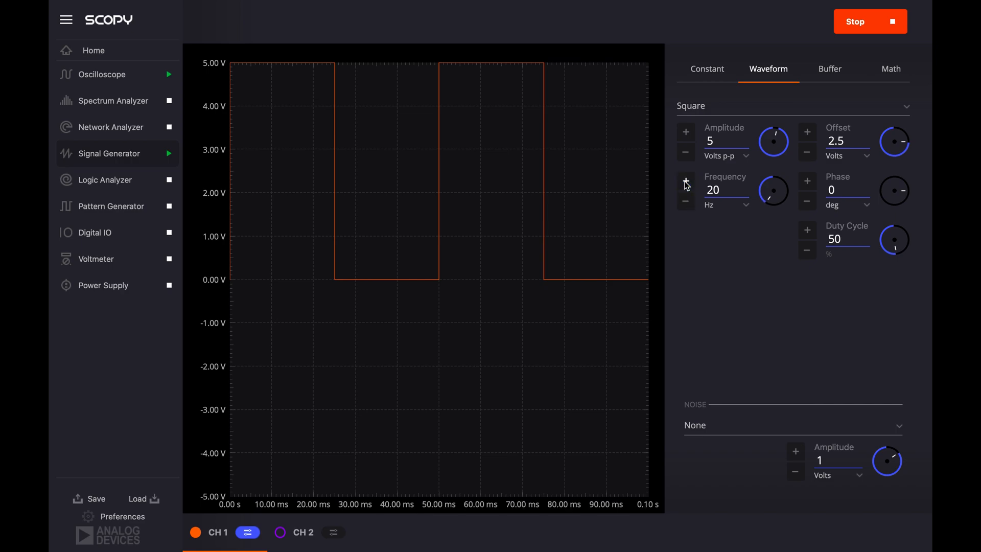
click(116, 76)
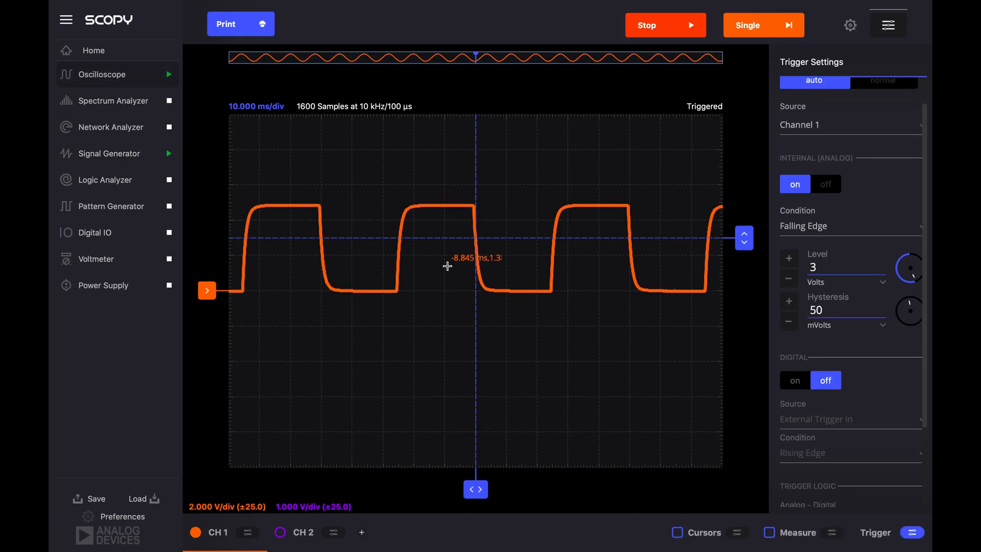
- Return the Signal Generator's CH 1 frequency to 10 Hz and go back to the Oscilloscope
click(123, 153)
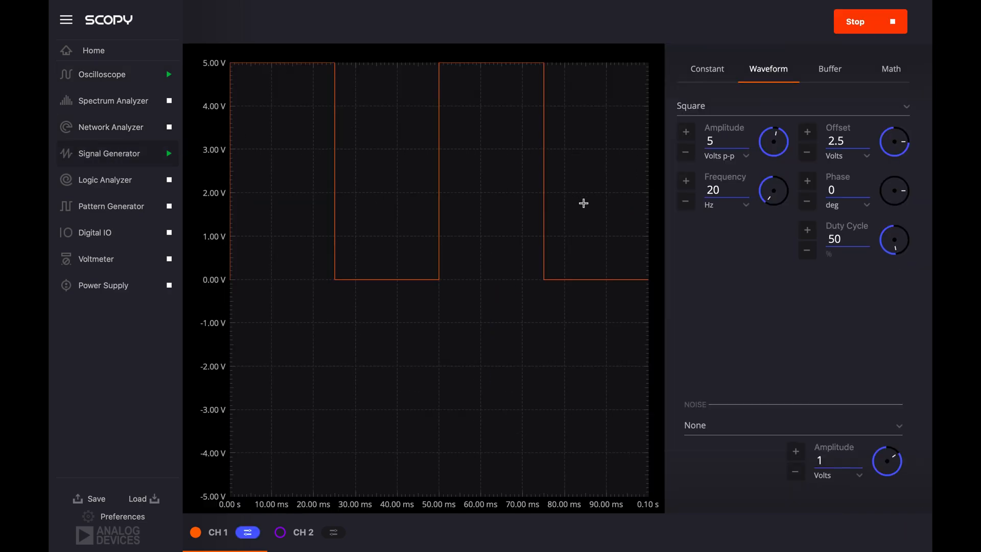
click(687, 201)
click(127, 81)
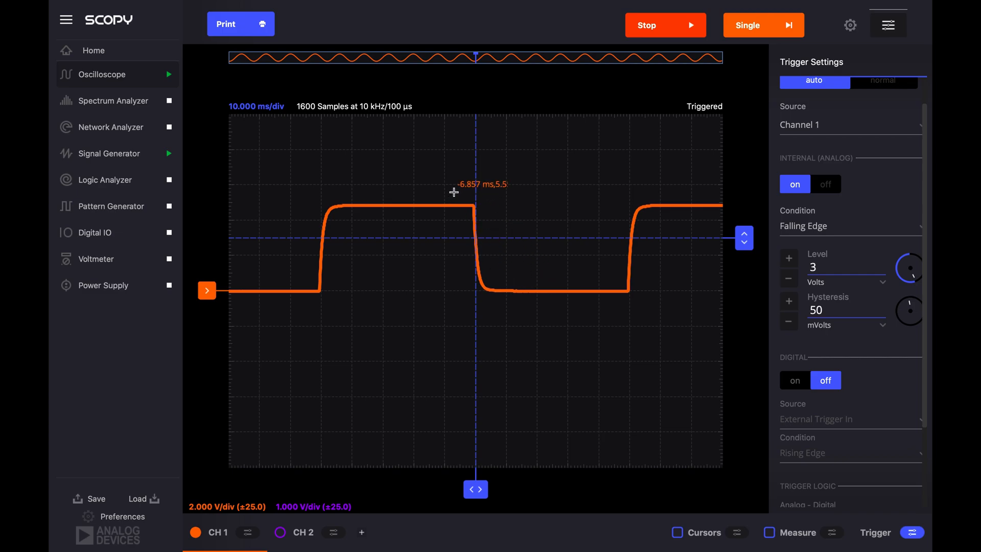
- Enable the cursors on a close-up of the CH 1 falling edge and place their readouts in the plot's upper-right corner
drag(454, 193, 527, 302)
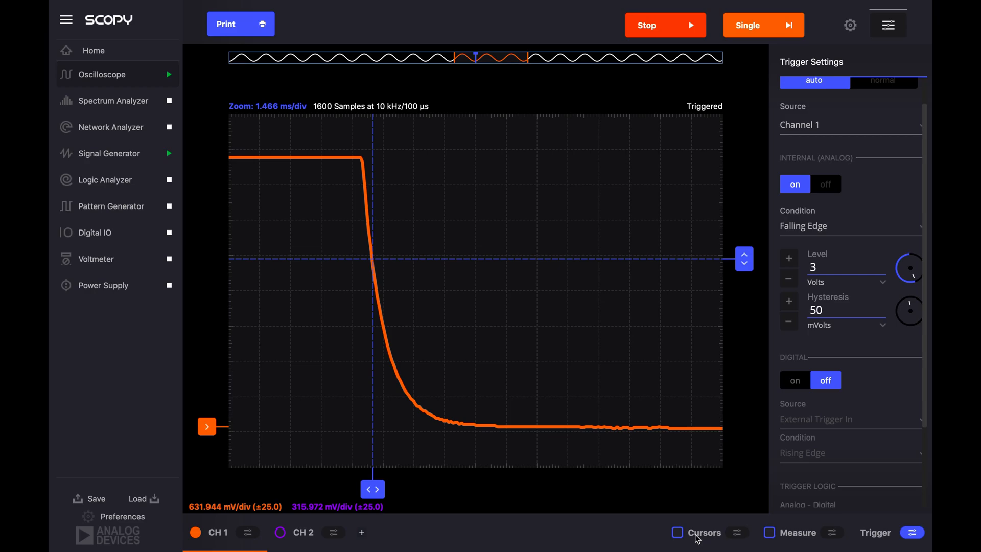
click(679, 520)
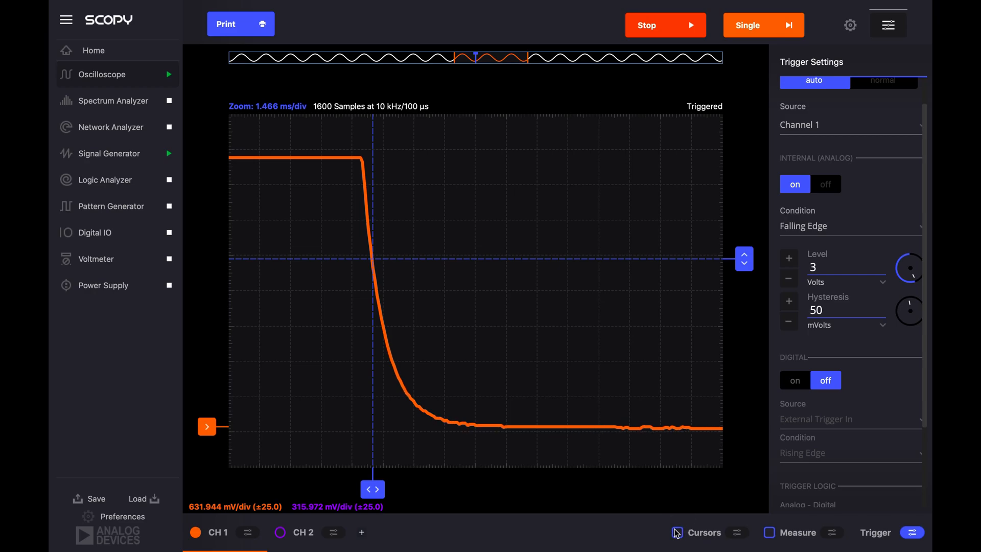
click(678, 534)
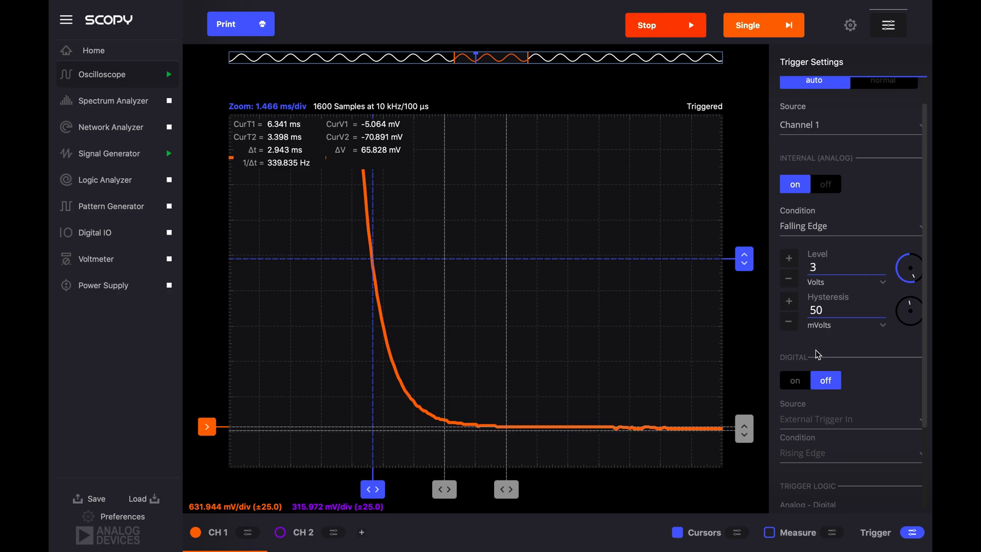
click(738, 533)
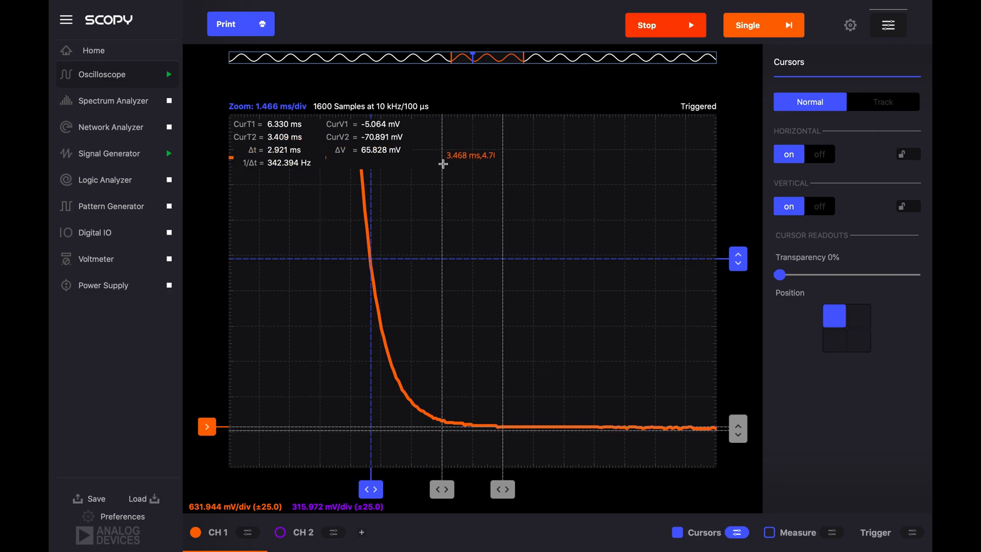
click(859, 315)
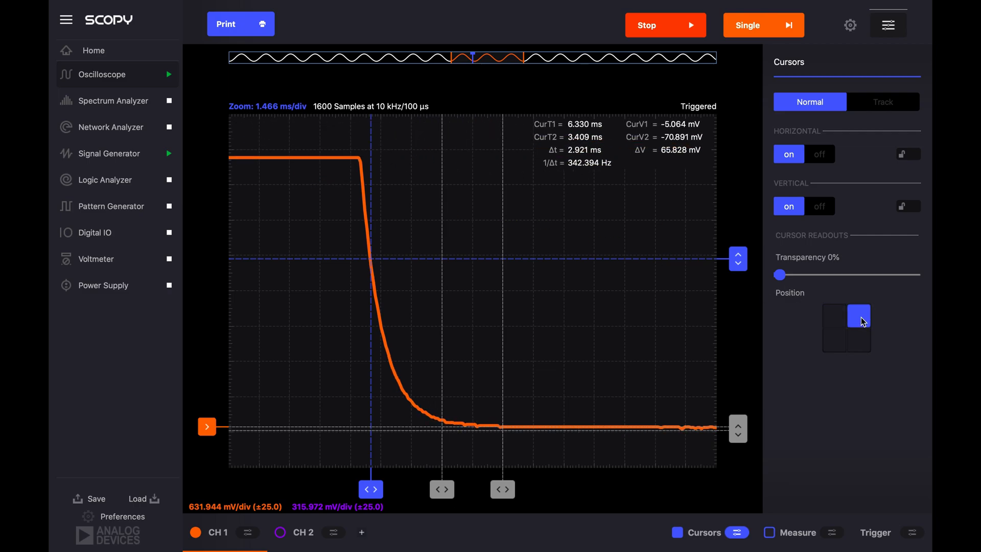
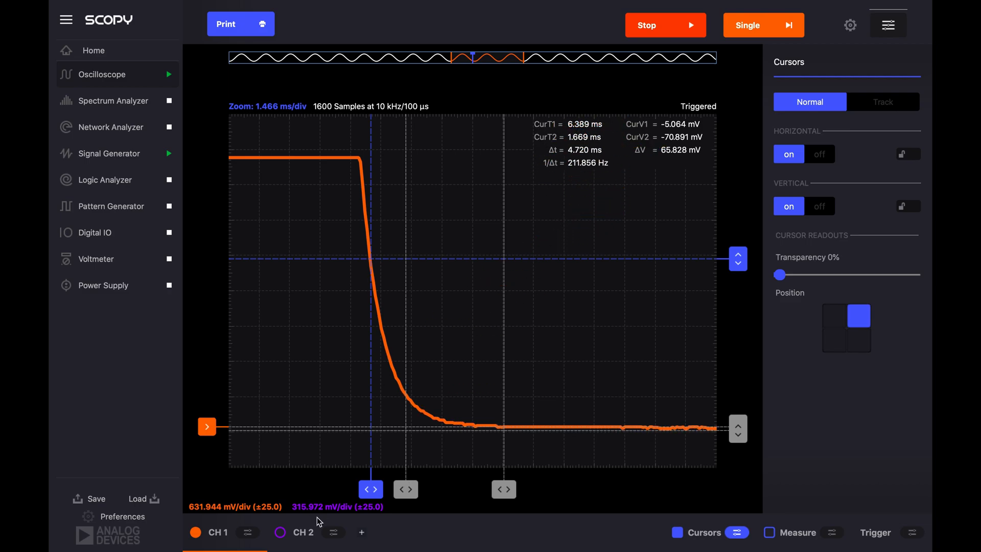
- Place one time cursor at the start of the CH 1 falling edge, about -544 µs, and the other at about 7.27 ms
drag(410, 483, 442, 506)
drag(506, 488, 370, 492)
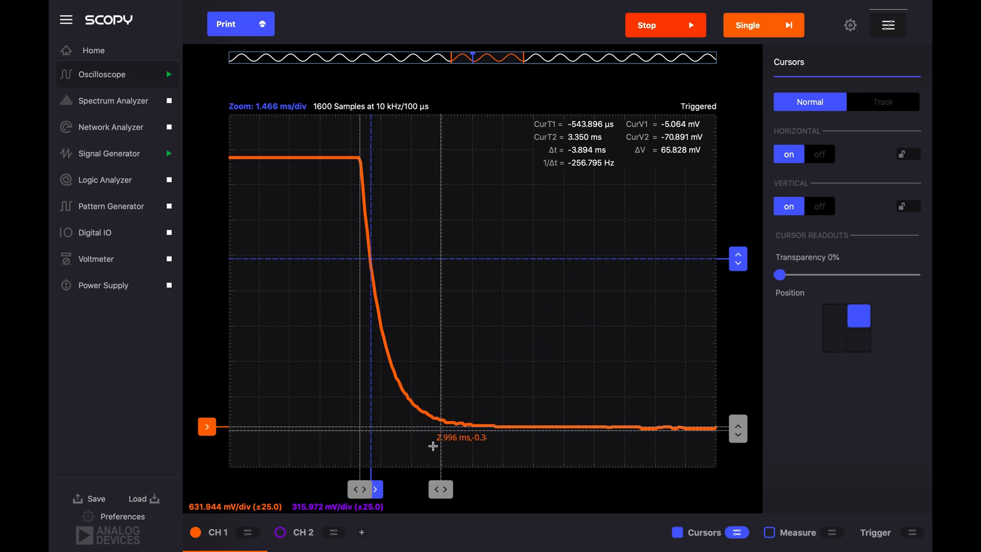
click(441, 490)
drag(440, 490, 524, 494)
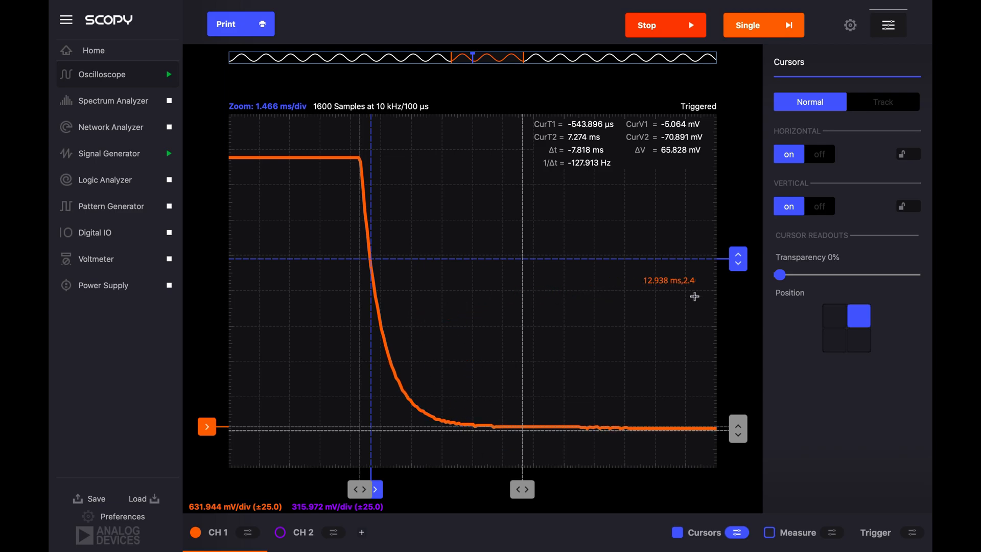
- Place one voltage cursor on the waveform's upper level at about 4.81 V and the other at about 1.85 V
drag(743, 416, 737, 317)
drag(743, 427, 735, 188)
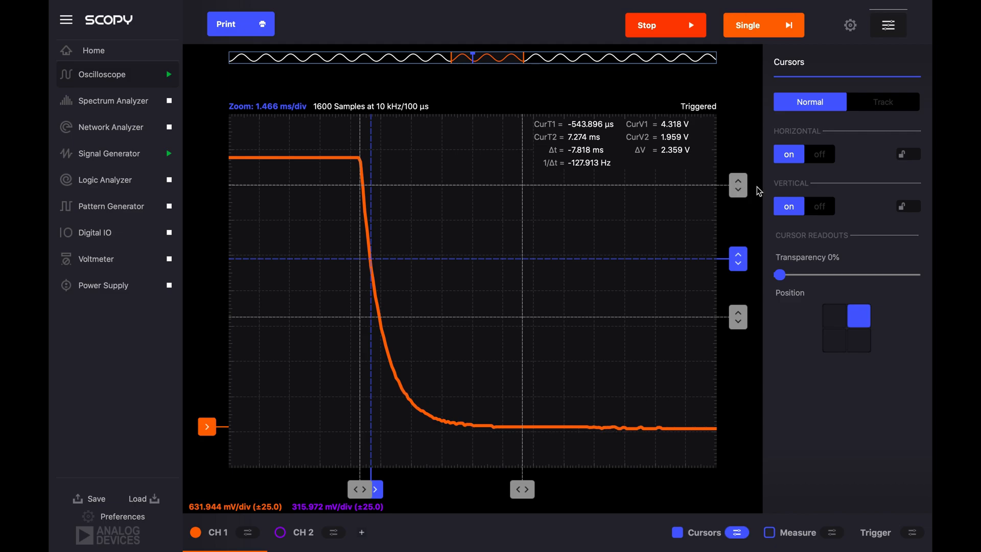
click(738, 190)
drag(737, 190, 736, 162)
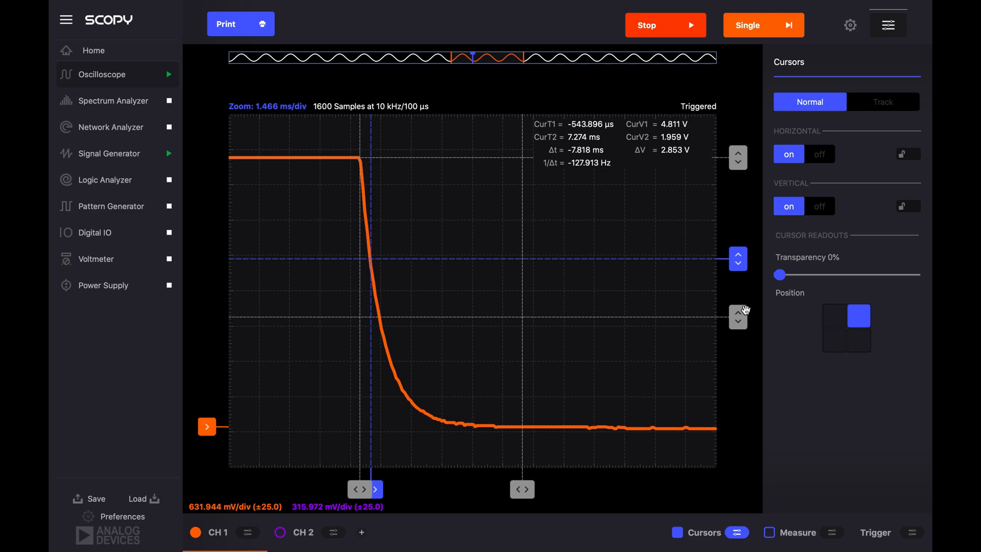
click(739, 317)
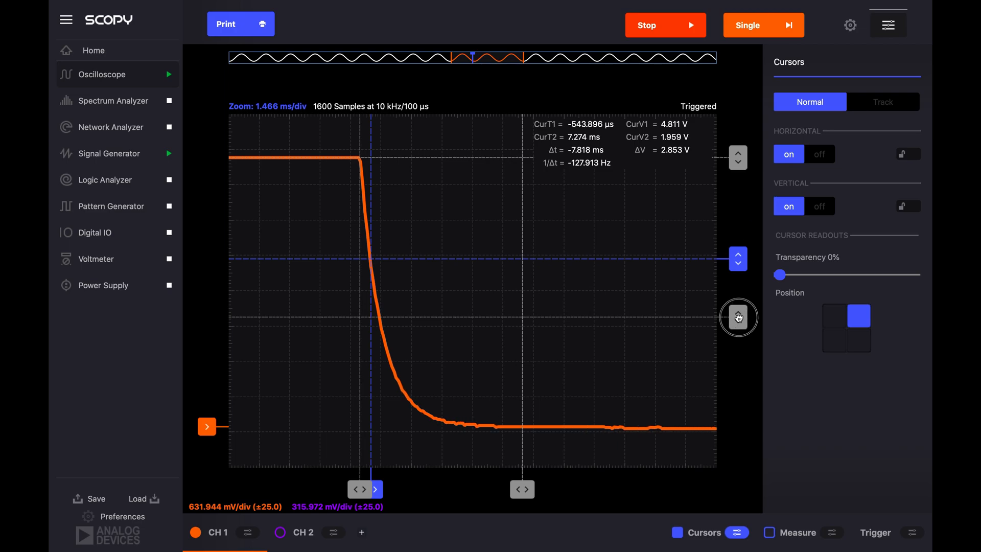
mouse_move(739, 317)
mouse_down()
mouse_move(727, 193)
mouse_move(721, 325)
mouse_up()
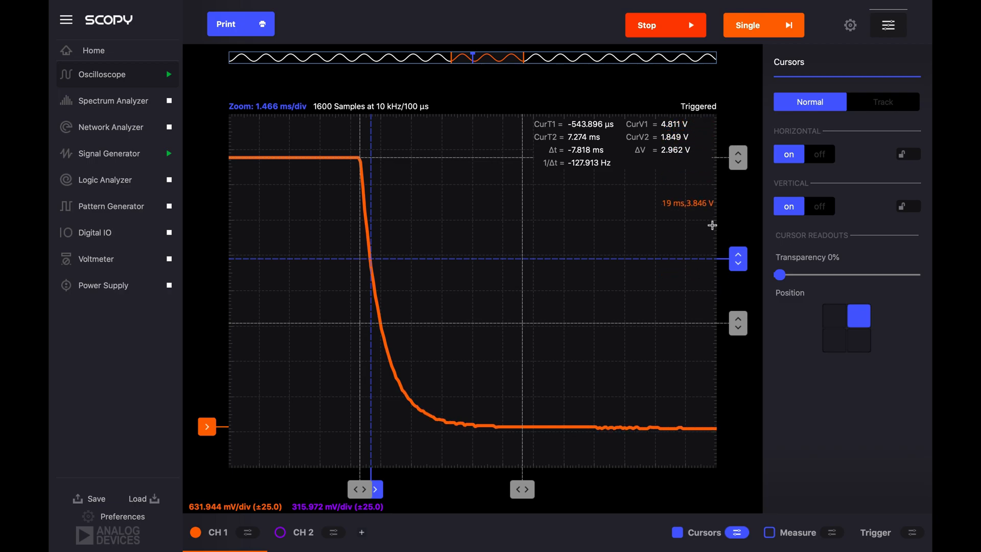
drag(740, 324, 740, 324)
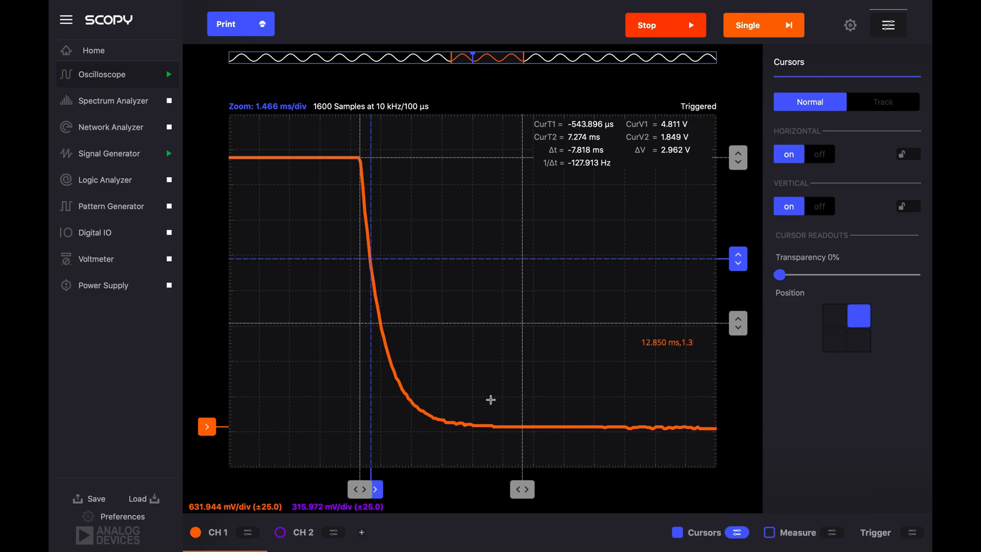
- Fine-tune the edge-start time cursor to about -573 µs and move the other to the 1.85 V crossing, about 430 µs
drag(364, 490, 363, 489)
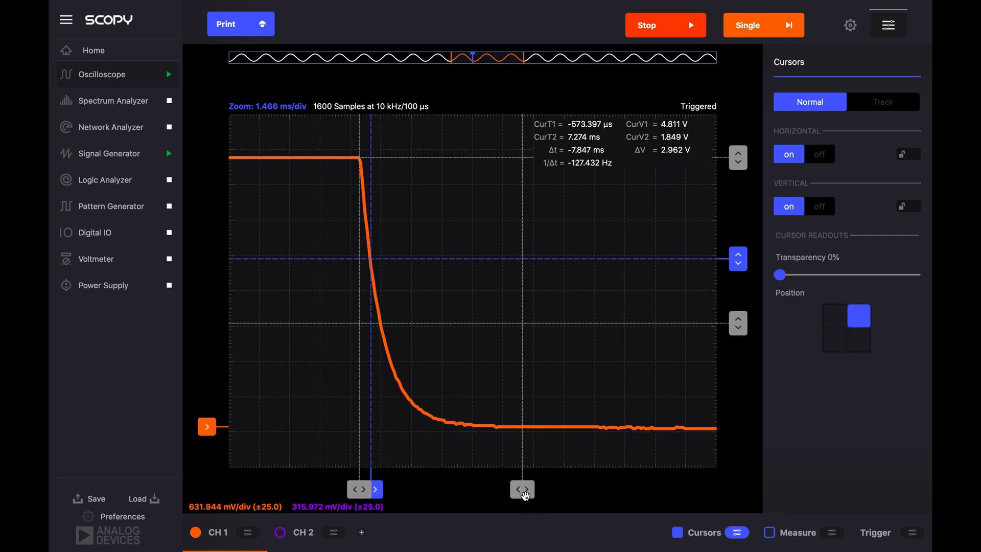
drag(525, 494, 382, 492)
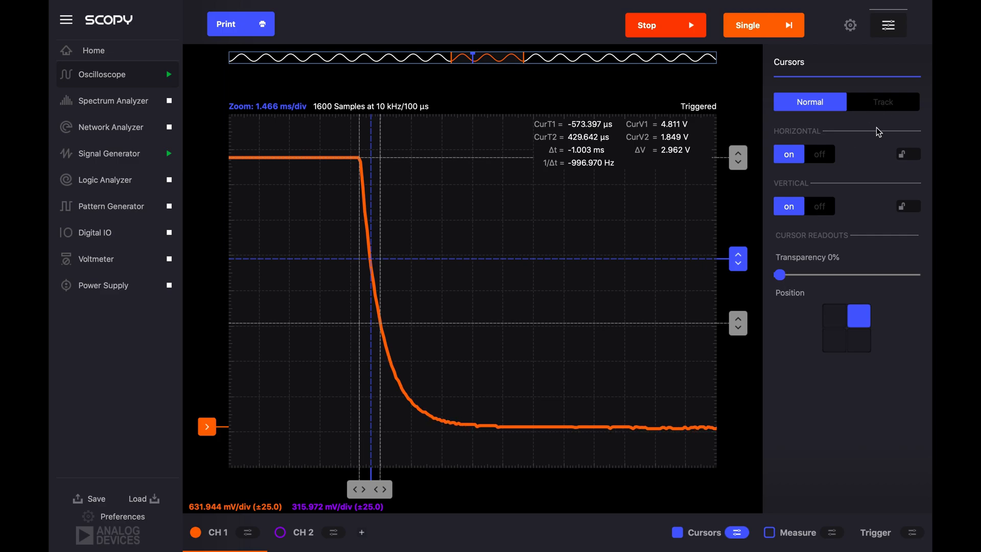
- Turn off the cursors, turn on the CH 1 measurements and open the measurement settings
click(678, 533)
click(769, 533)
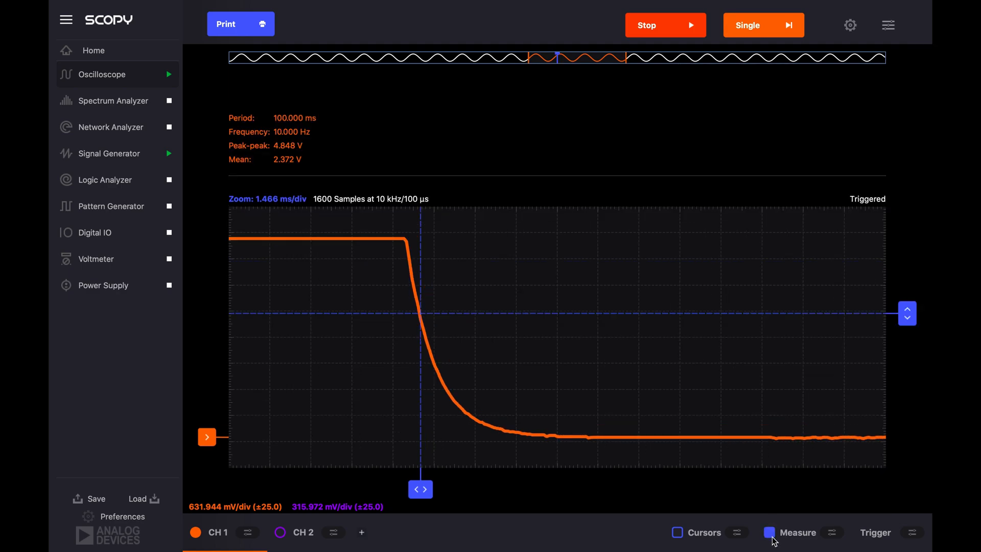
click(832, 533)
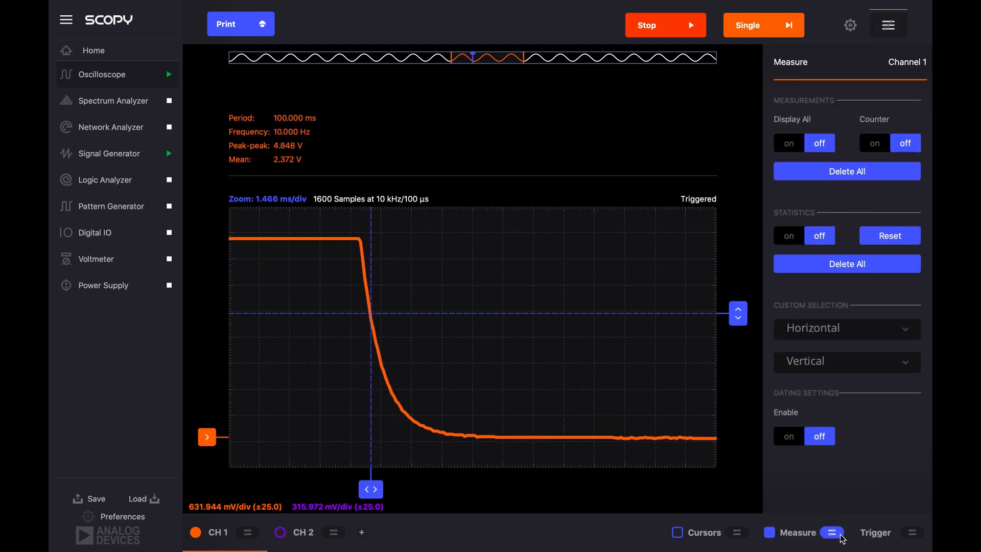
- Look through the horizontal measurements and add Fall to the CH 1 measurement display
click(850, 328)
scroll(836, 417, down, 4)
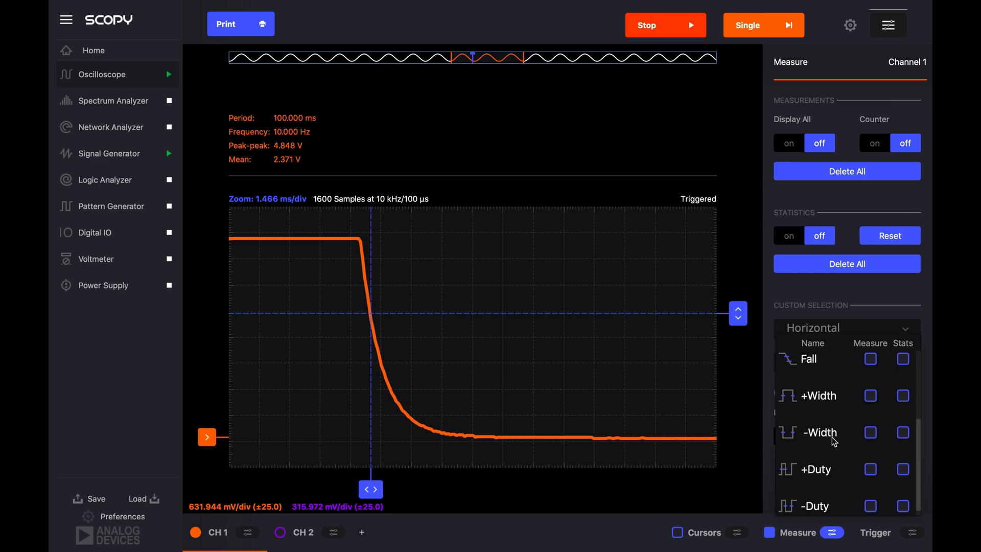
scroll(832, 437, up, 4)
scroll(831, 436, down, 3)
scroll(832, 436, up, 2)
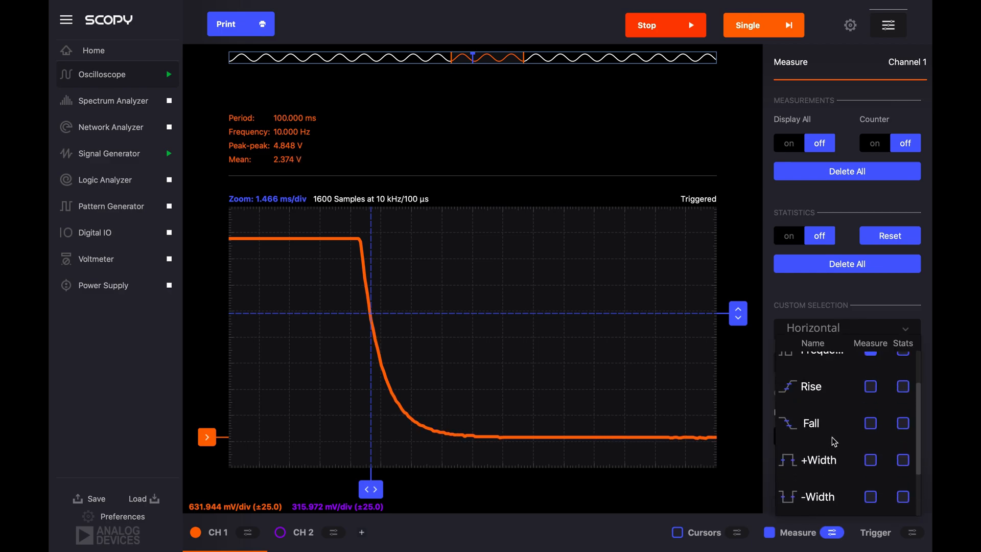
scroll(831, 397, up, 1)
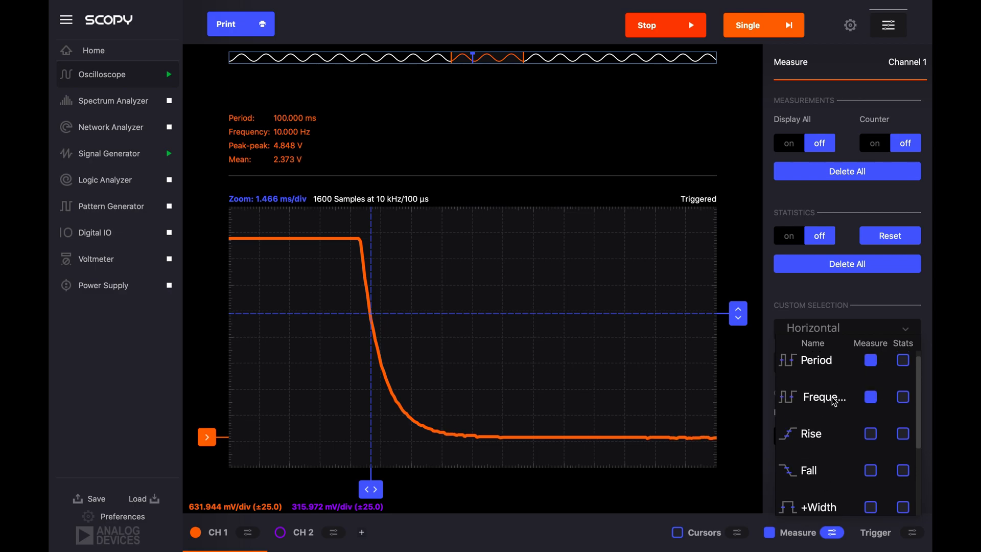
click(868, 436)
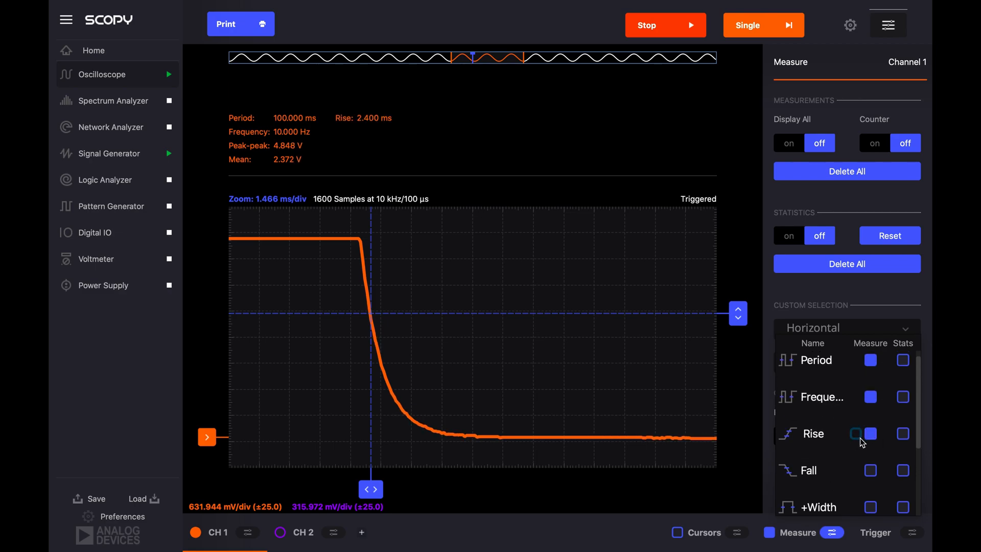
click(871, 470)
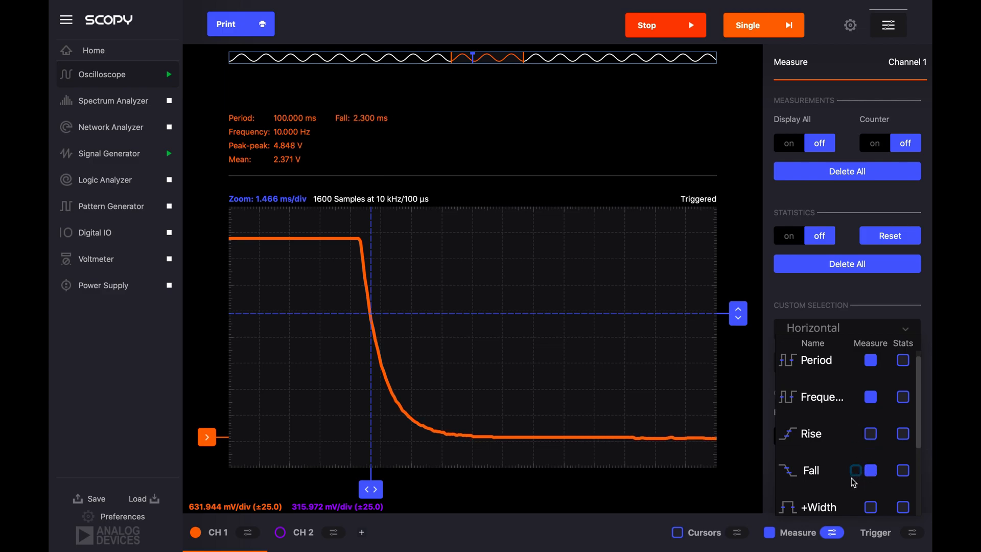
scroll(826, 473, down, 2)
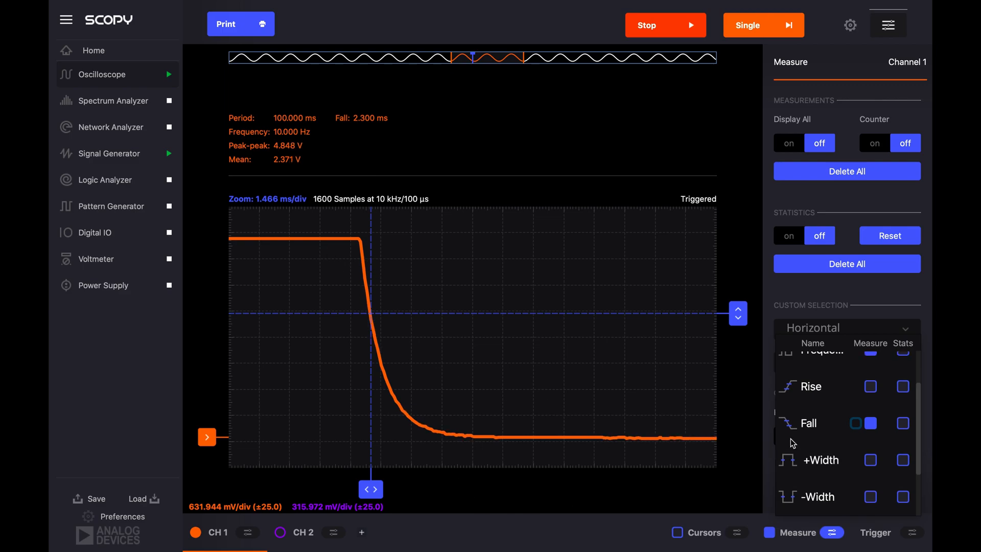
click(820, 304)
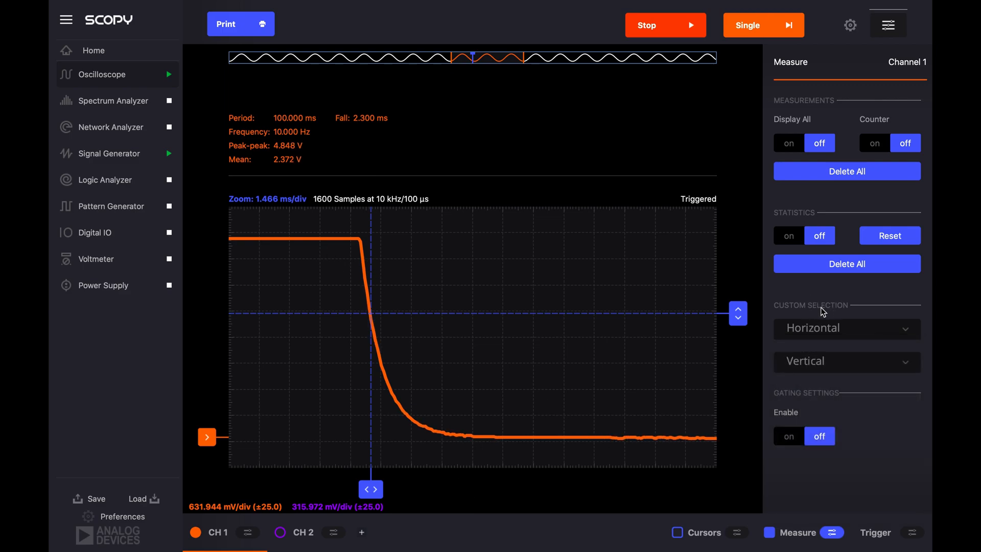
- Glance at the vertical measurements and remove the horizontal Fall measurement from the CH 1 display
click(819, 364)
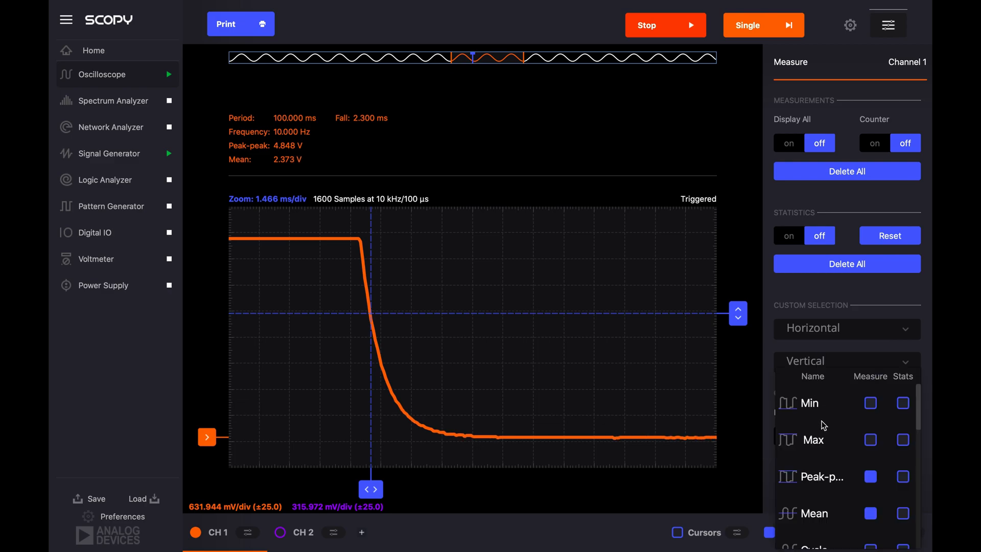
click(831, 338)
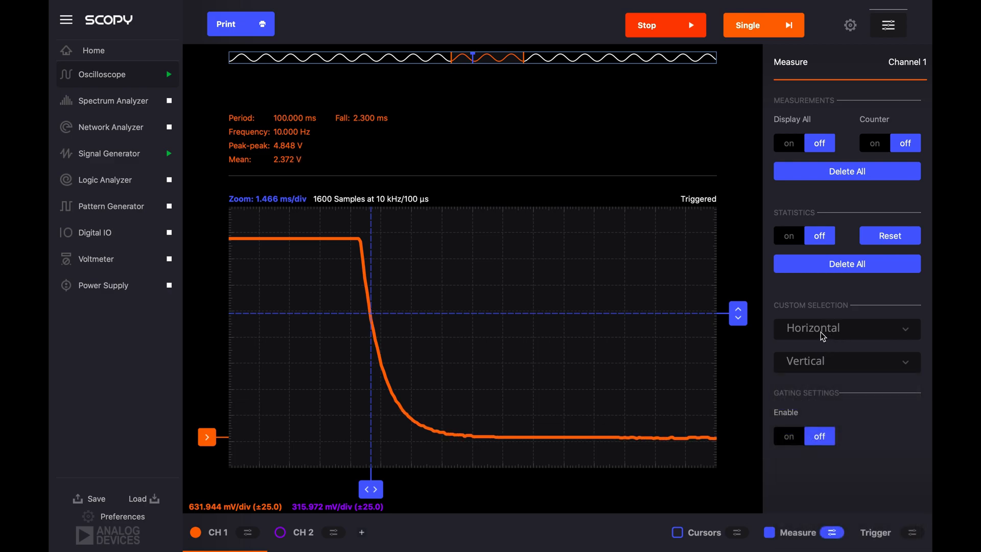
click(868, 332)
scroll(868, 398, up, 2)
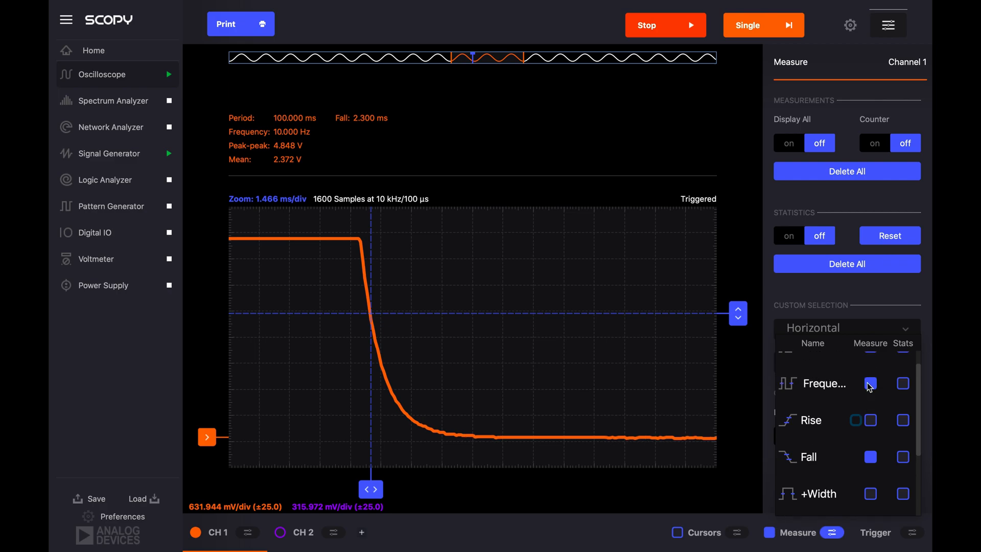
click(868, 475)
click(866, 330)
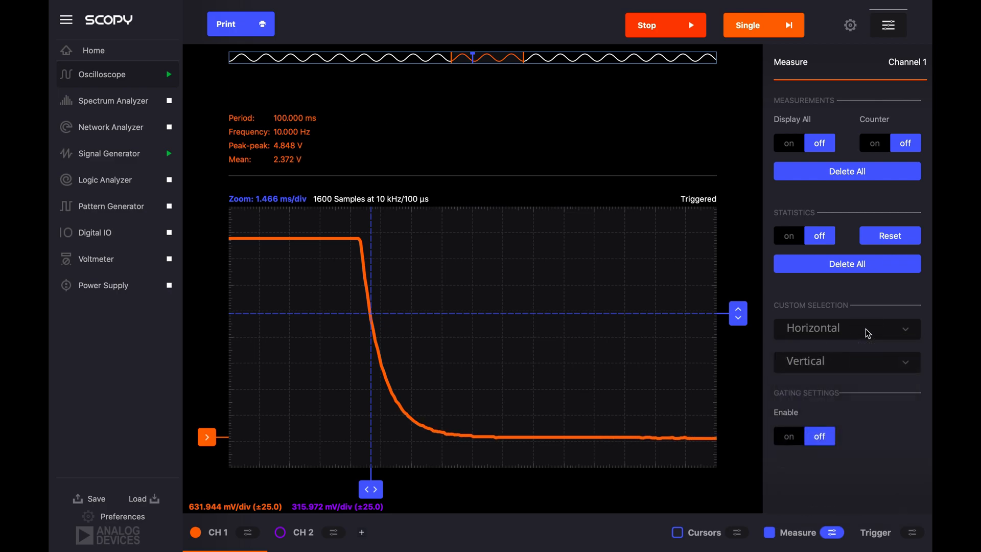
- Examine the full list of vertical measurements available for CH 1
click(845, 366)
scroll(868, 434, down, 3)
scroll(867, 433, down, 5)
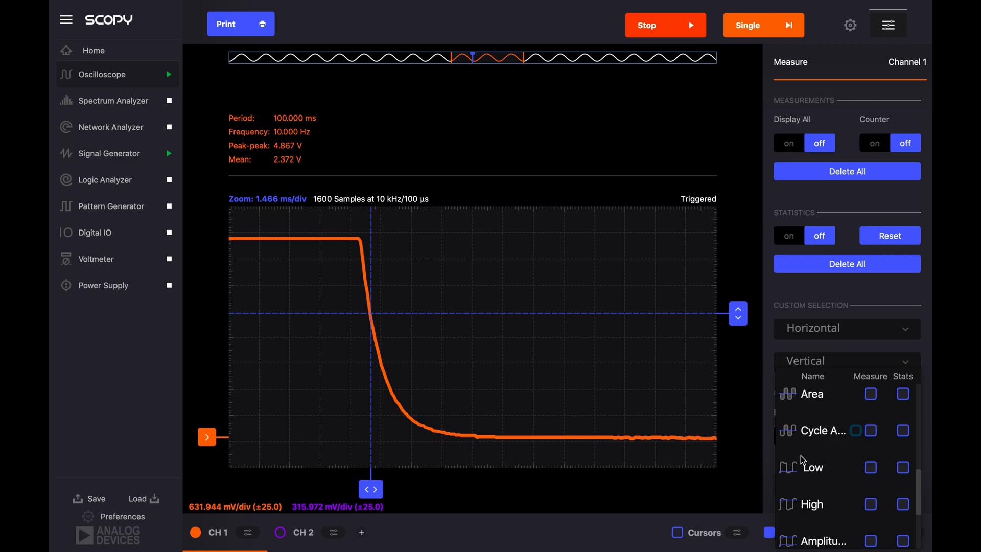
scroll(801, 455, down, 2)
scroll(801, 459, down, 1)
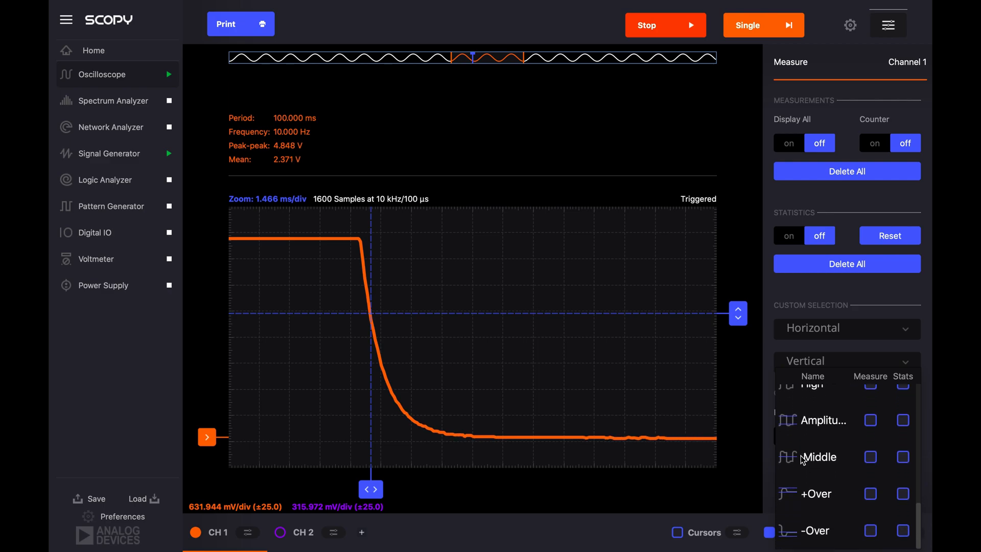
scroll(802, 459, up, 2)
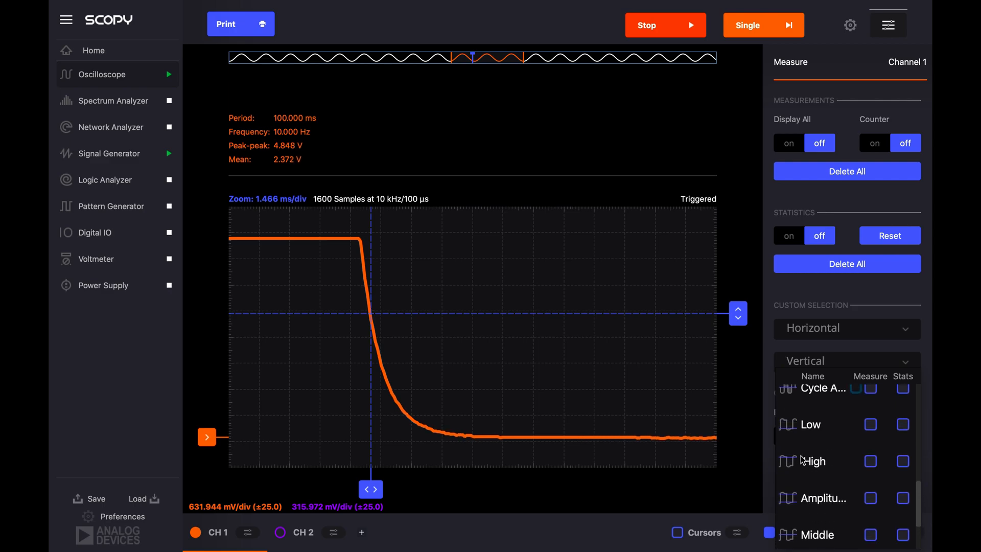
scroll(802, 459, down, 2)
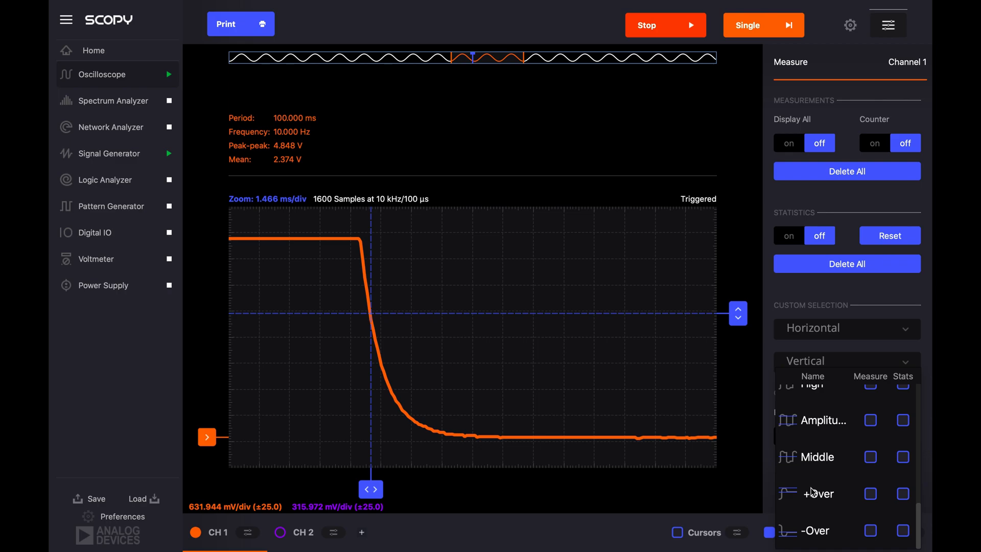
scroll(858, 507, up, 5)
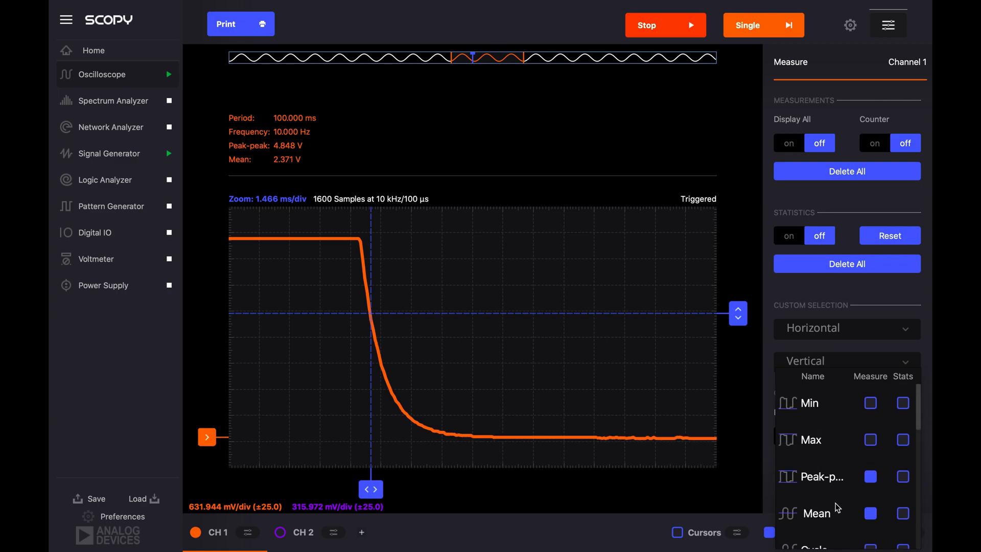
click(821, 364)
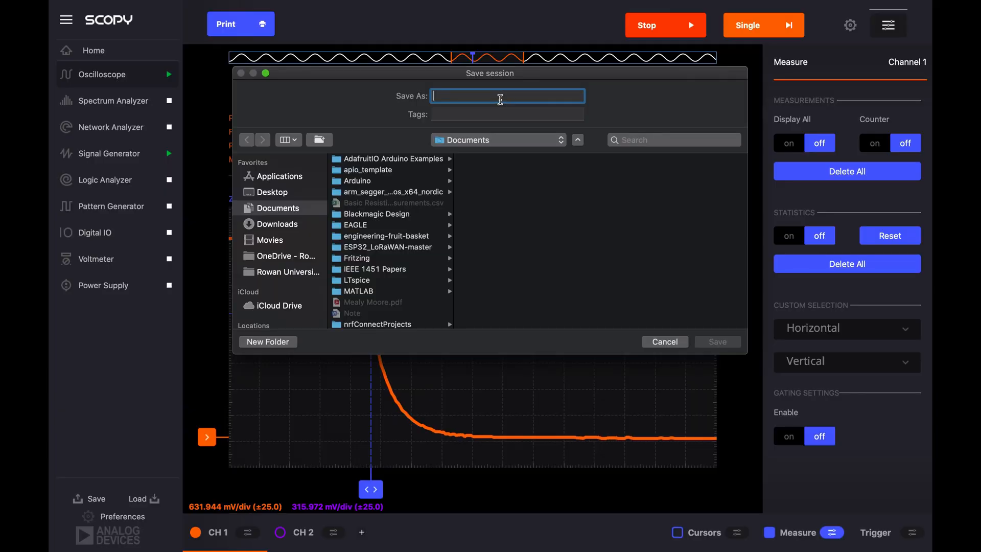
- Save the session in the Documents folder as "Lab 4 Time Constant Measurement"
text(Lab 4 Time Constant Measurement)
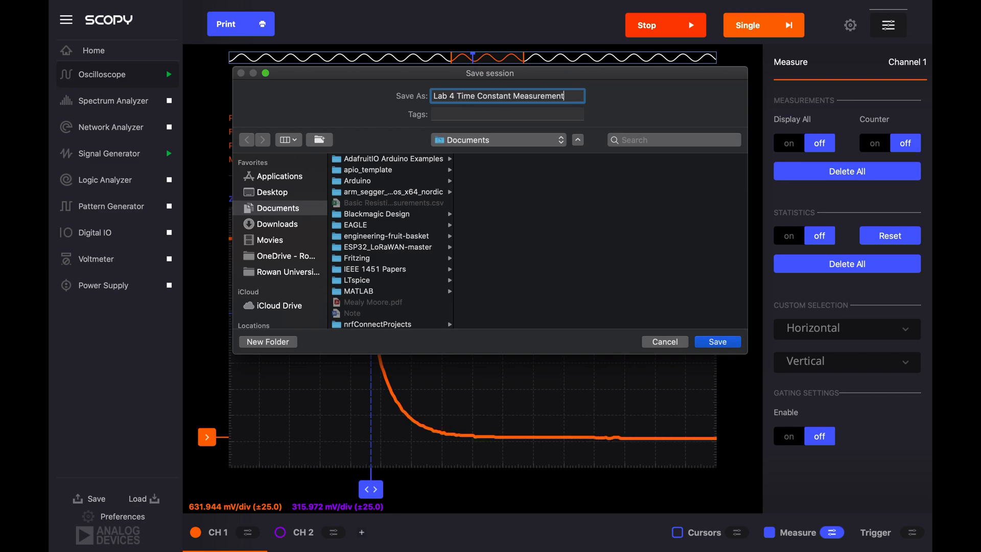
key(Return)
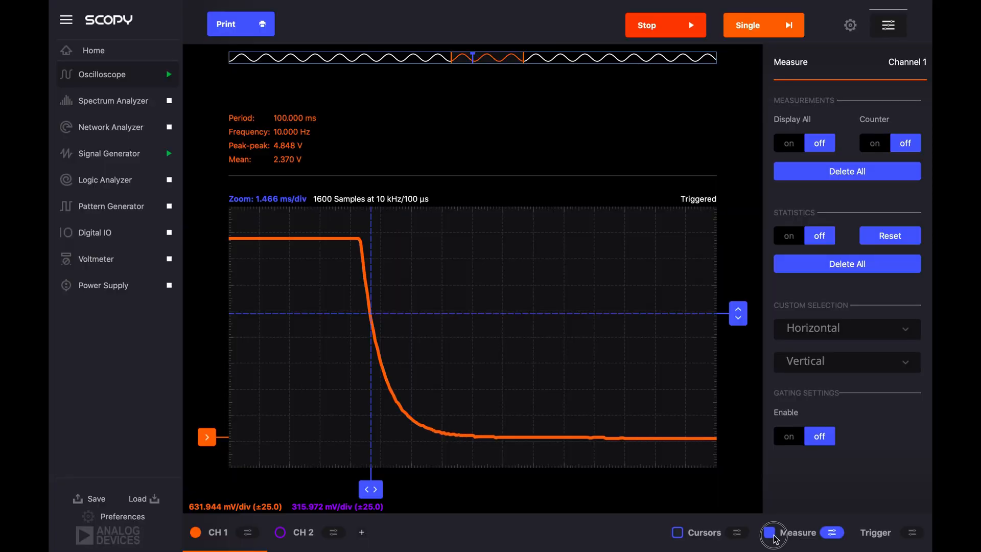
- Turn off the CH 1 measurements and turn the cursors back on
click(769, 532)
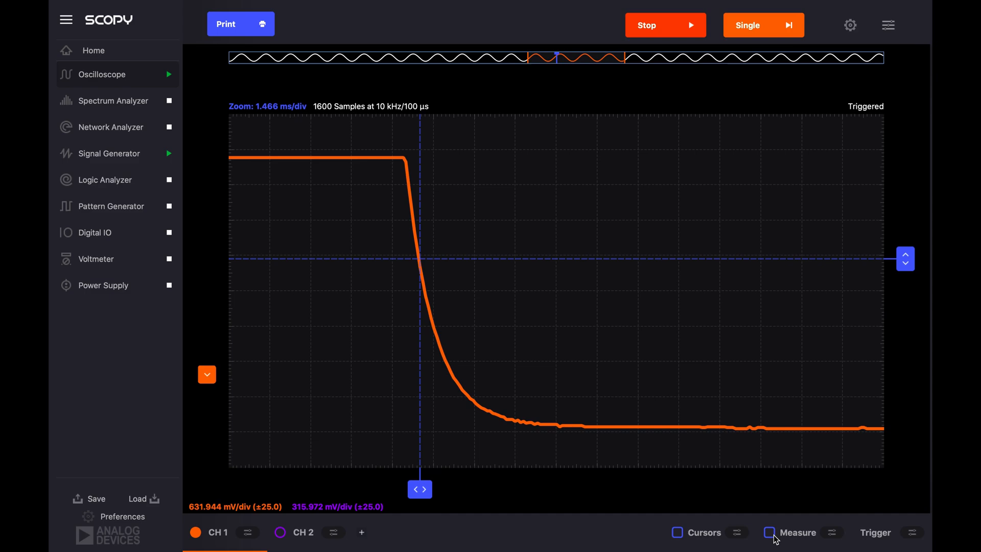
click(677, 533)
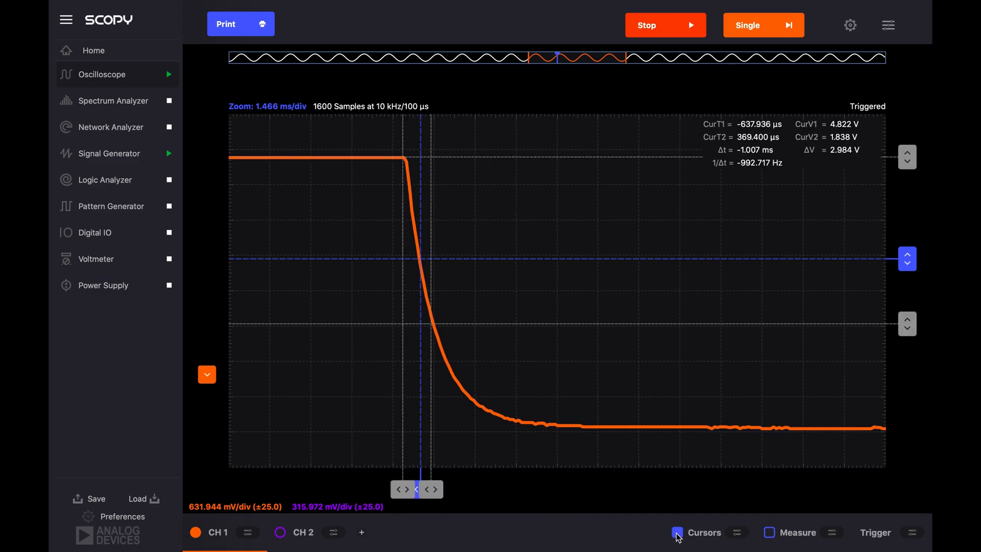
- Save the session over the existing "Lab 4 Time Constant Measurement" file in the Documents folder
click(97, 499)
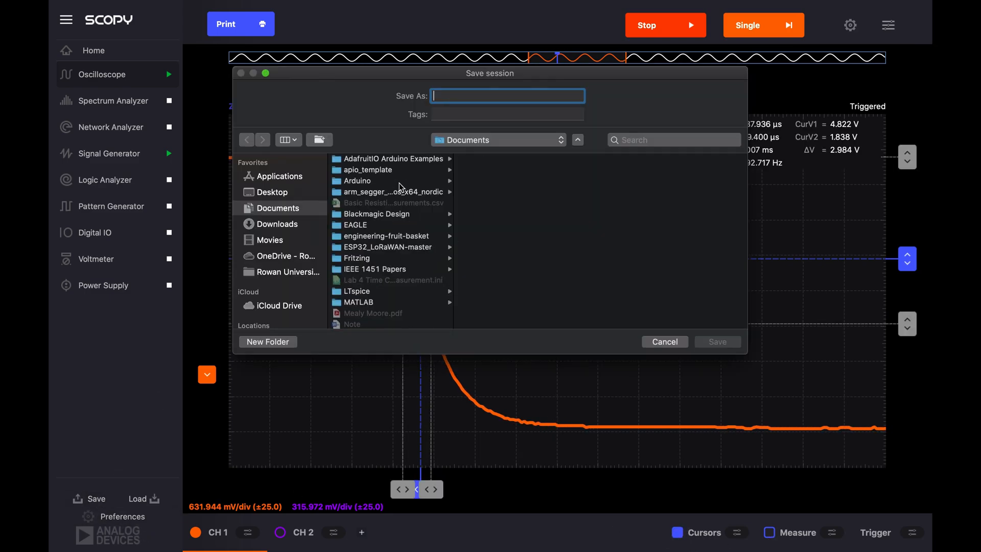
scroll(401, 187, down, 10)
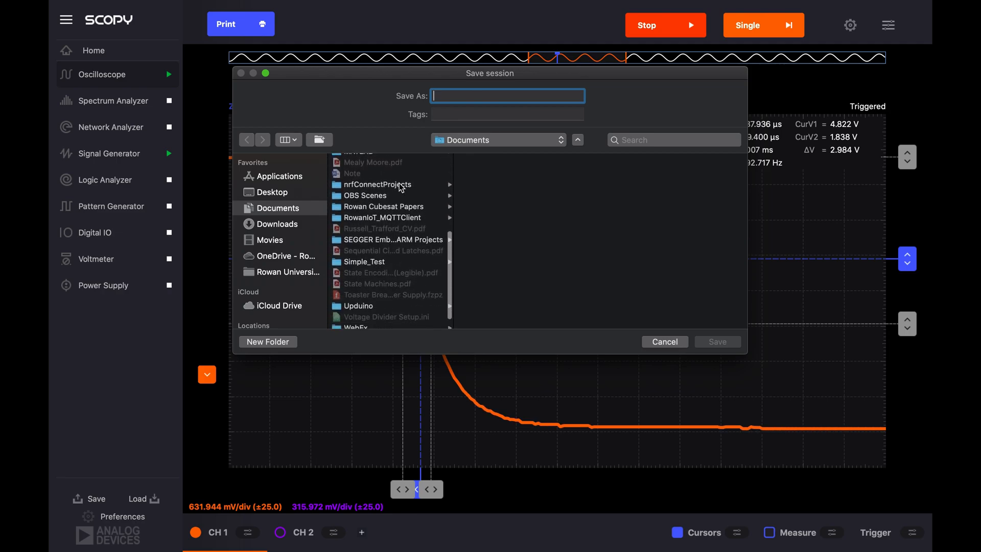
scroll(401, 187, up, 5)
click(387, 215)
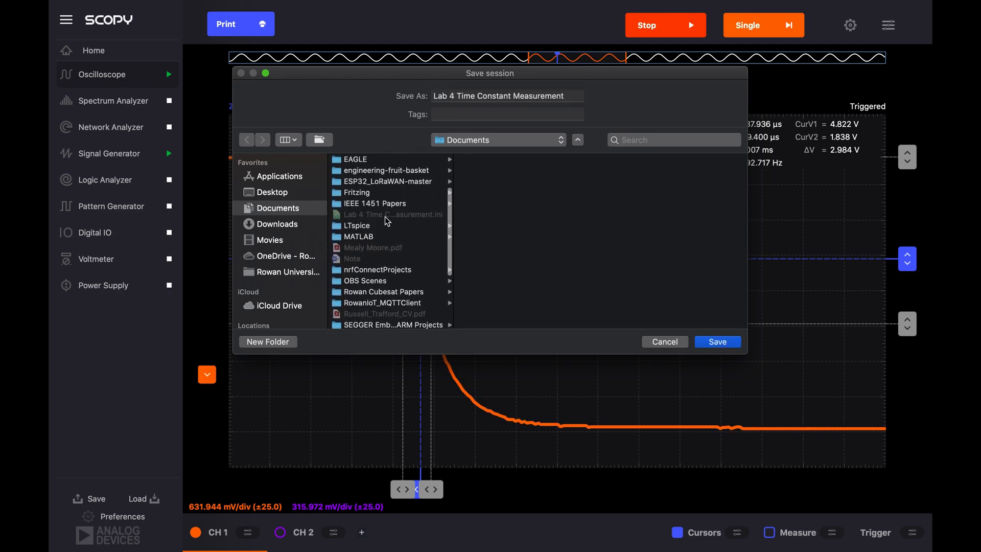
click(713, 341)
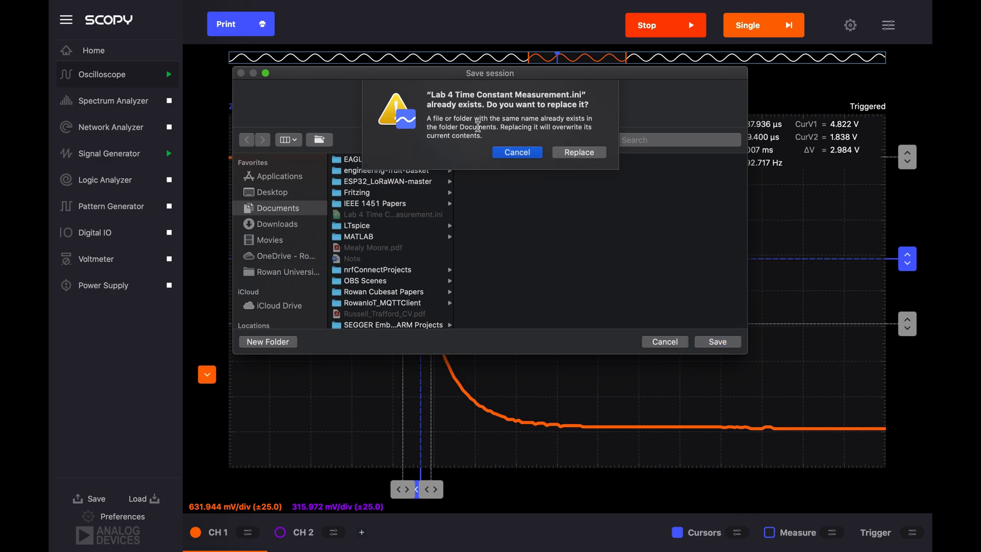
click(589, 153)
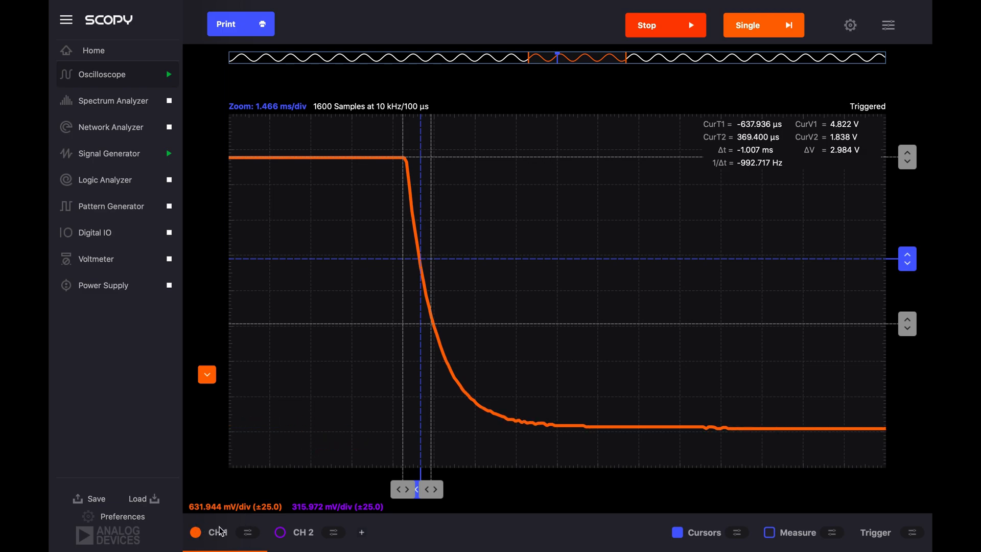
- Open the CH 1 settings, turn off the cursors and shorten the time base to 2 ms
click(247, 532)
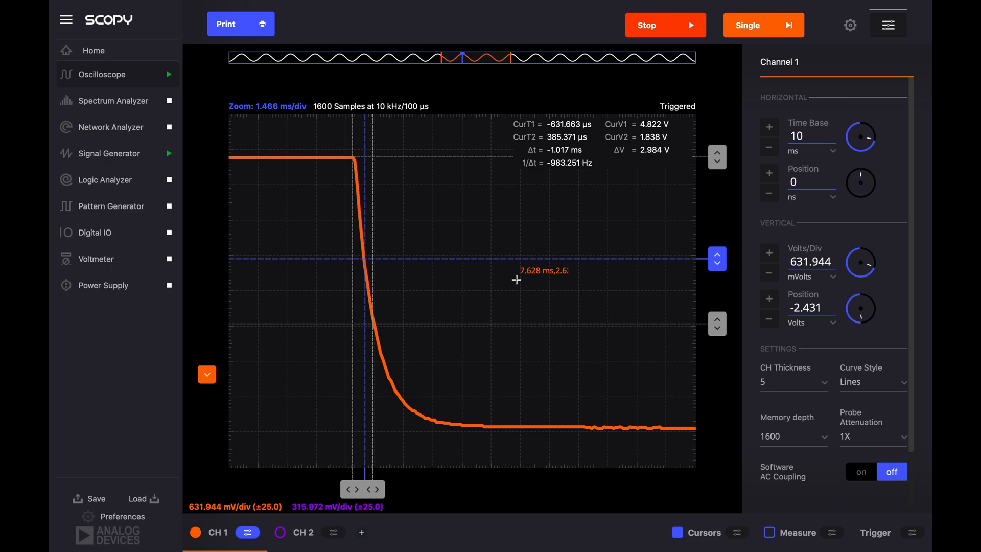
click(769, 148)
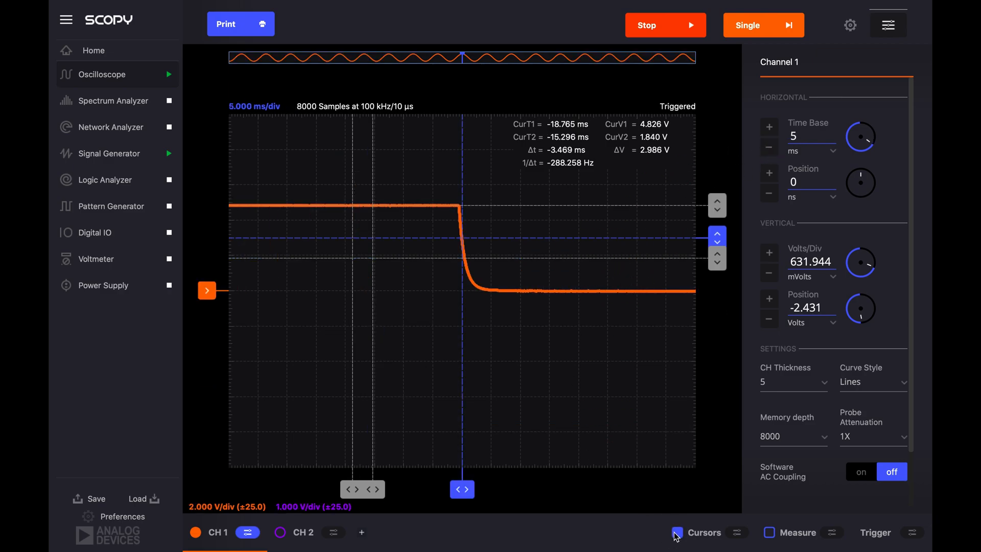
click(676, 533)
click(770, 147)
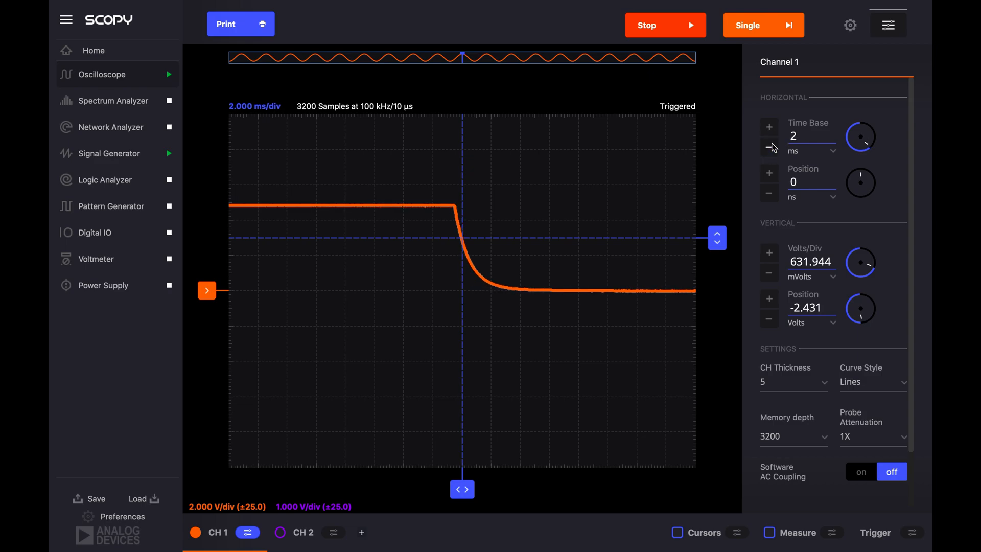
click(770, 147)
- Lengthen the CH 1 time base stepwise to 500 ms and bring it back to 100 ms
click(769, 126)
click(769, 126)
click(769, 127)
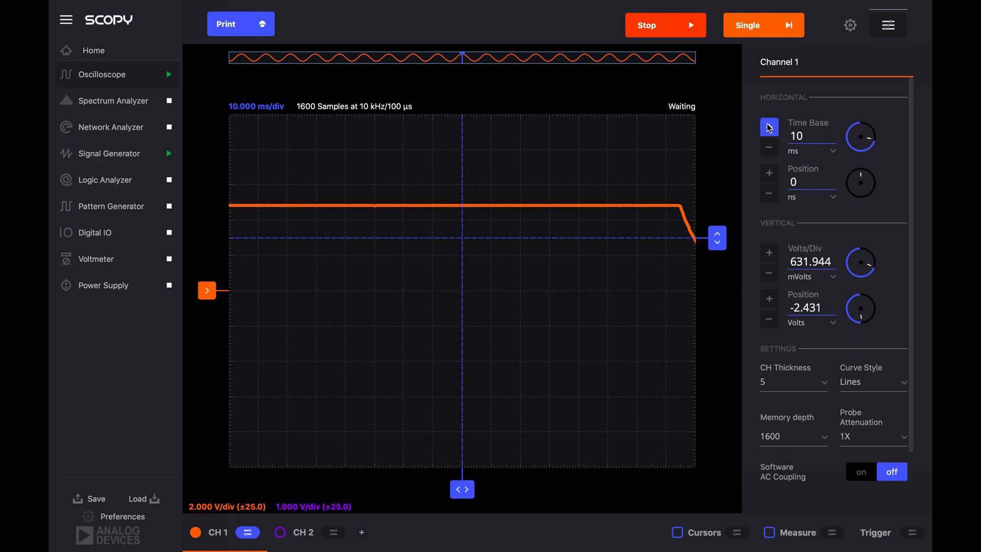
click(768, 126)
click(768, 127)
click(769, 127)
click(769, 126)
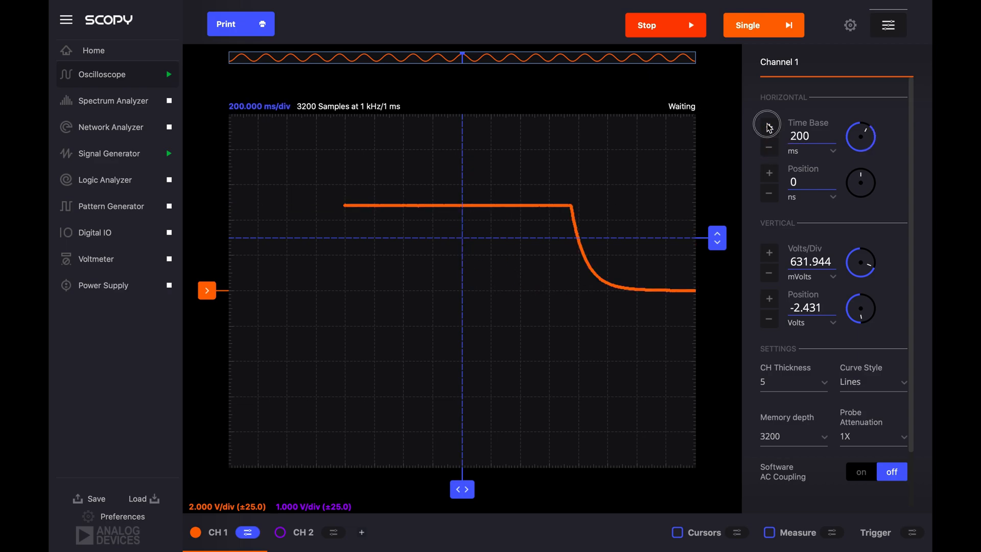
click(769, 127)
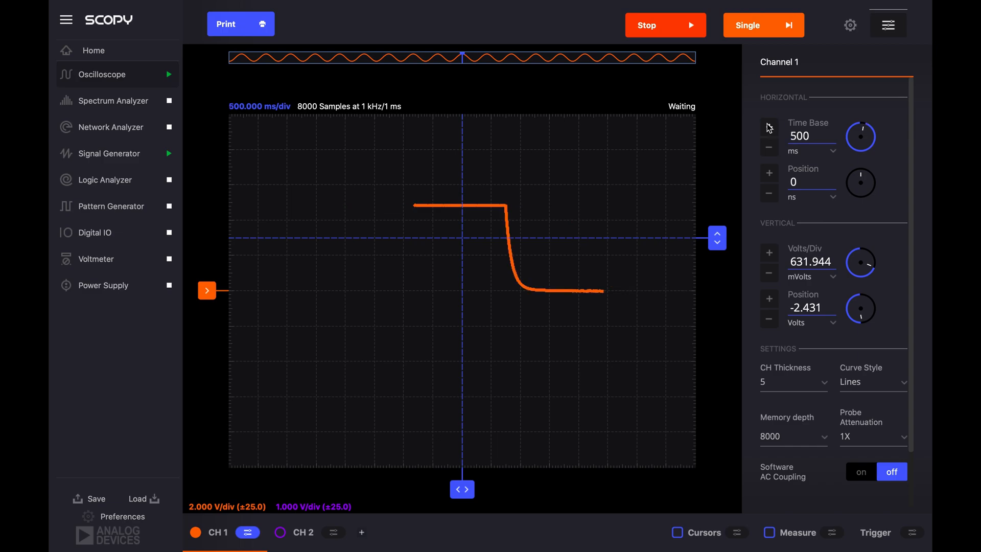
click(770, 147)
click(770, 148)
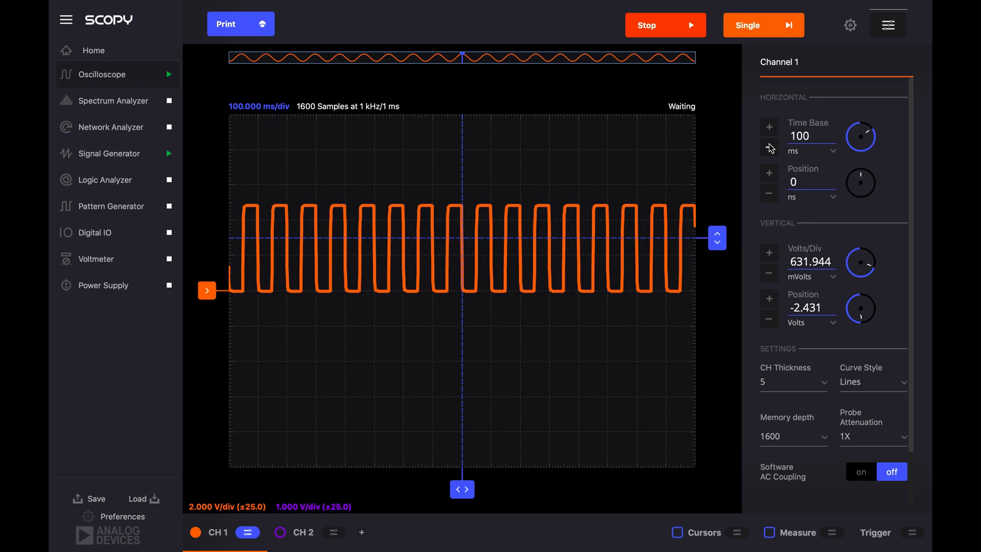
- Sweep the CH 1 time base from 1 s down to 100 ns
click(772, 132)
click(772, 131)
click(772, 131)
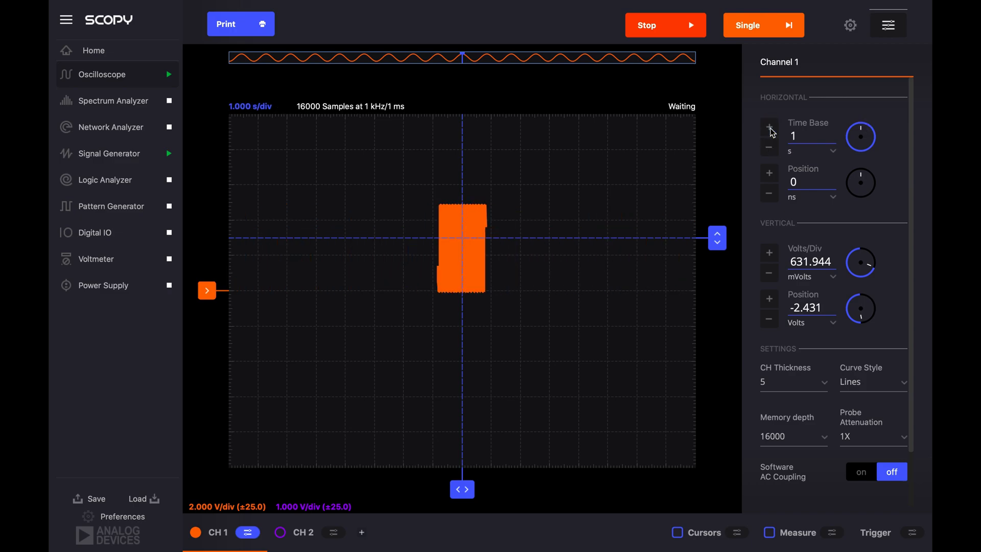
click(772, 148)
double_click(772, 149)
triple_click(772, 148)
triple_click(772, 148)
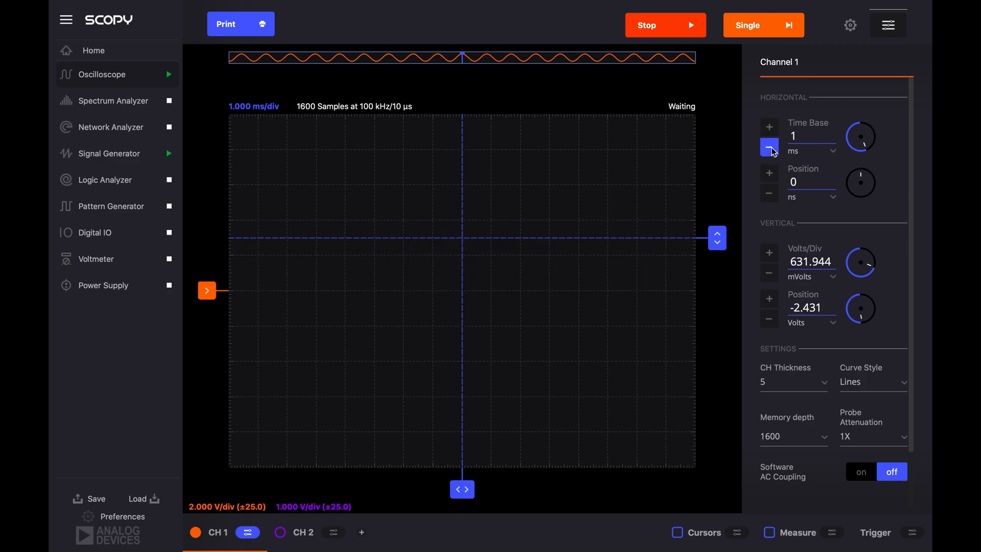
triple_click(771, 148)
triple_click(771, 148)
triple_click(770, 148)
triple_click(771, 149)
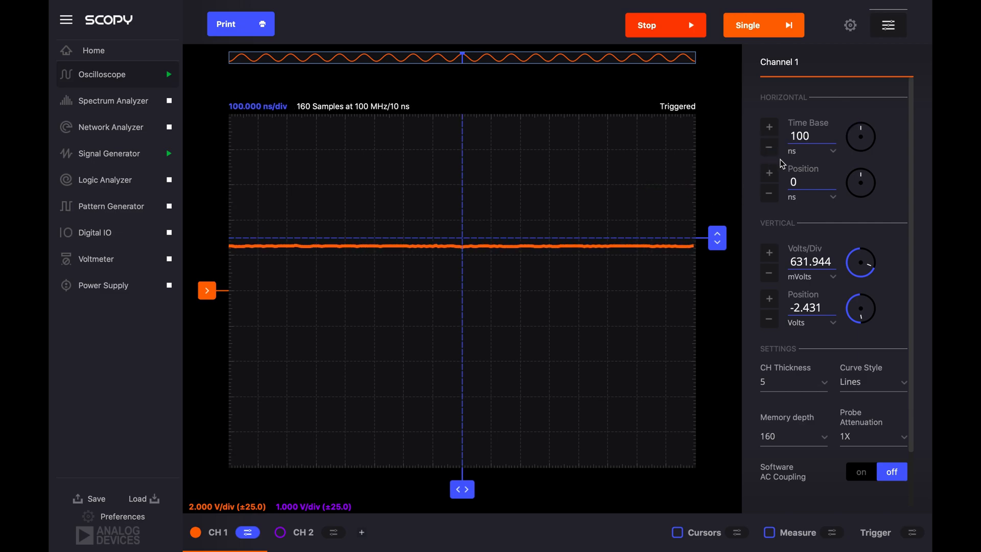
- Raise the CH 1 time base stepwise to 20 ms so that several signal periods fit the display
click(769, 130)
click(770, 129)
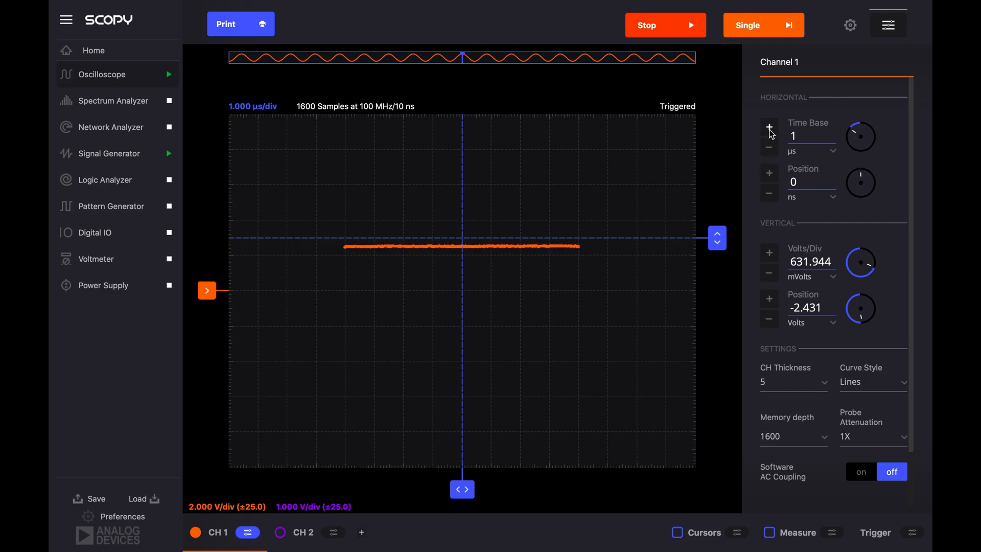
click(770, 130)
click(770, 130)
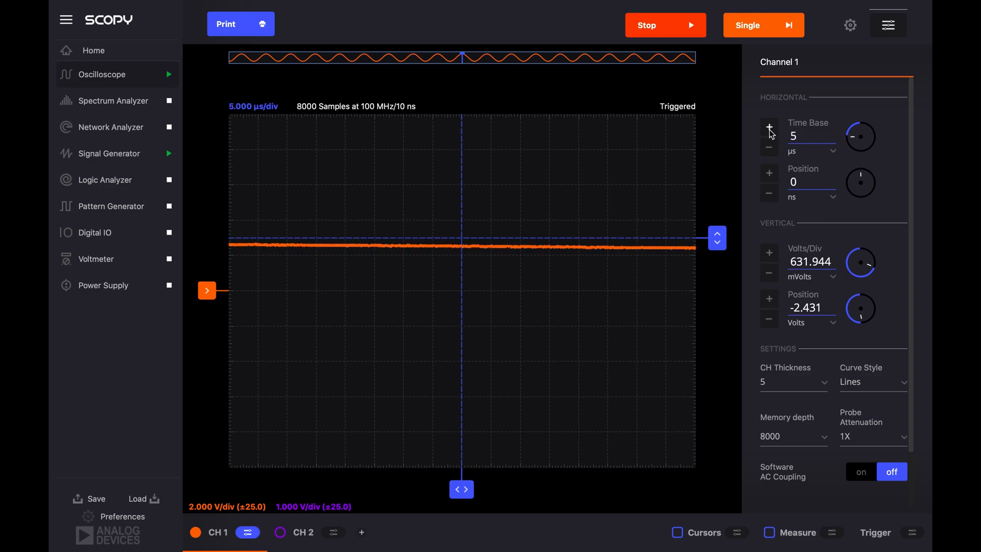
click(770, 129)
click(770, 130)
click(770, 130)
click(770, 130)
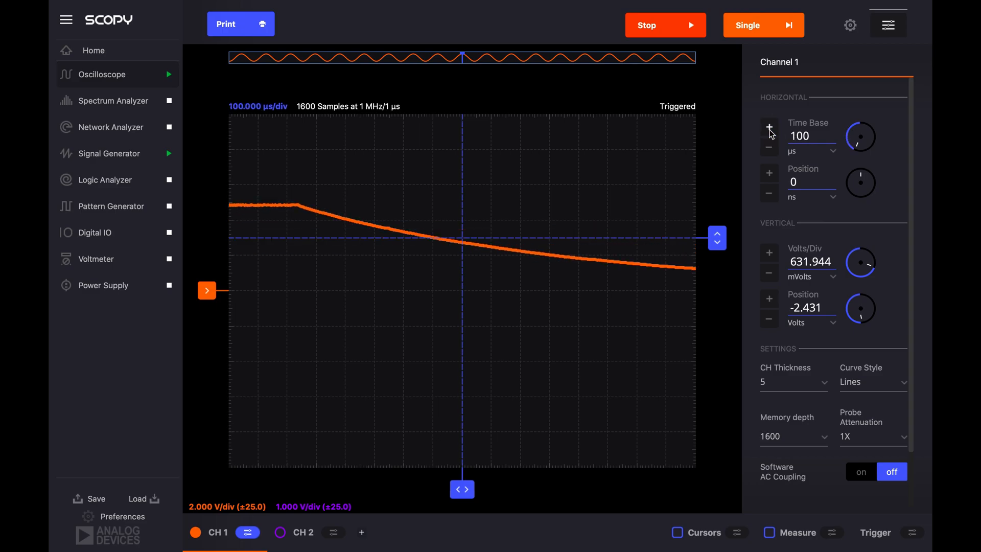
click(770, 129)
click(770, 129)
click(770, 129)
click(769, 130)
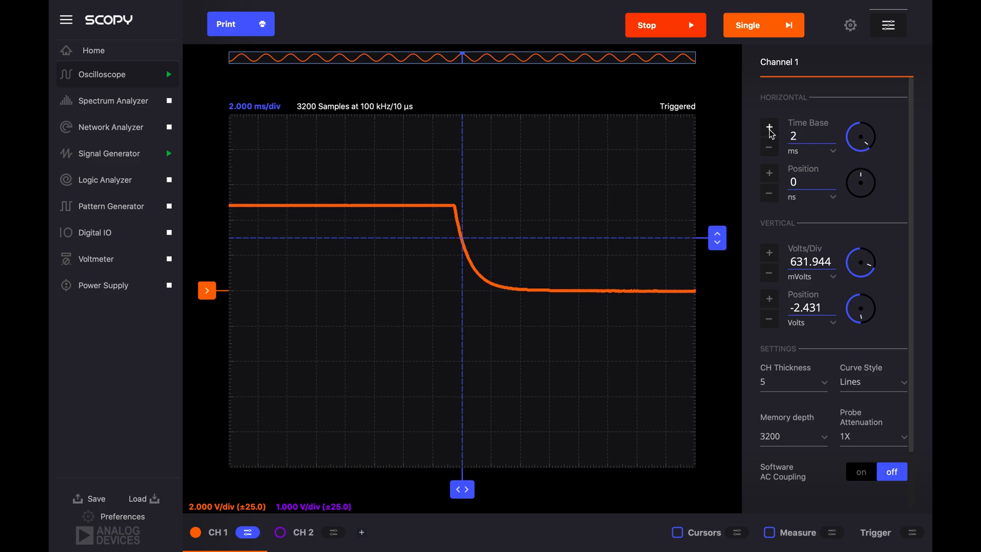
click(770, 130)
click(769, 130)
click(770, 130)
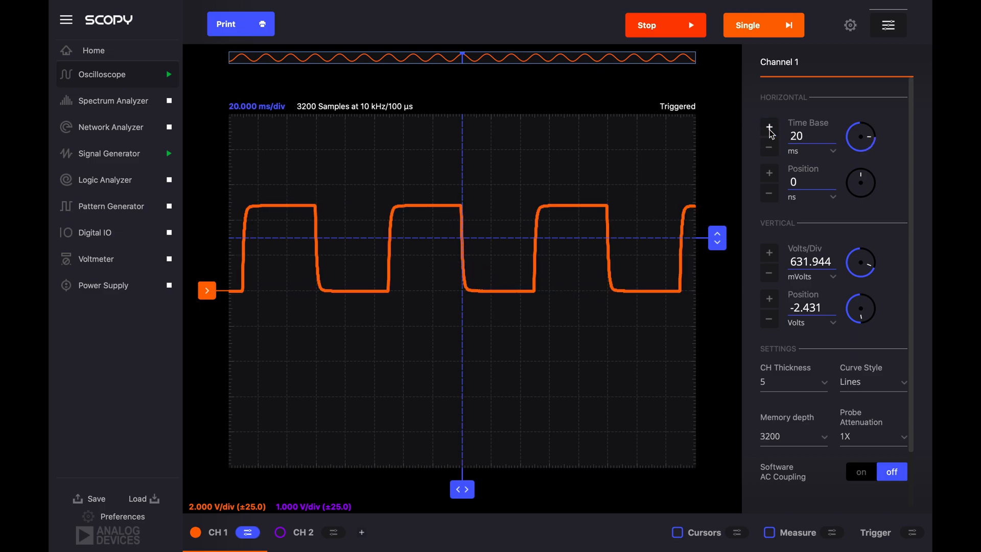